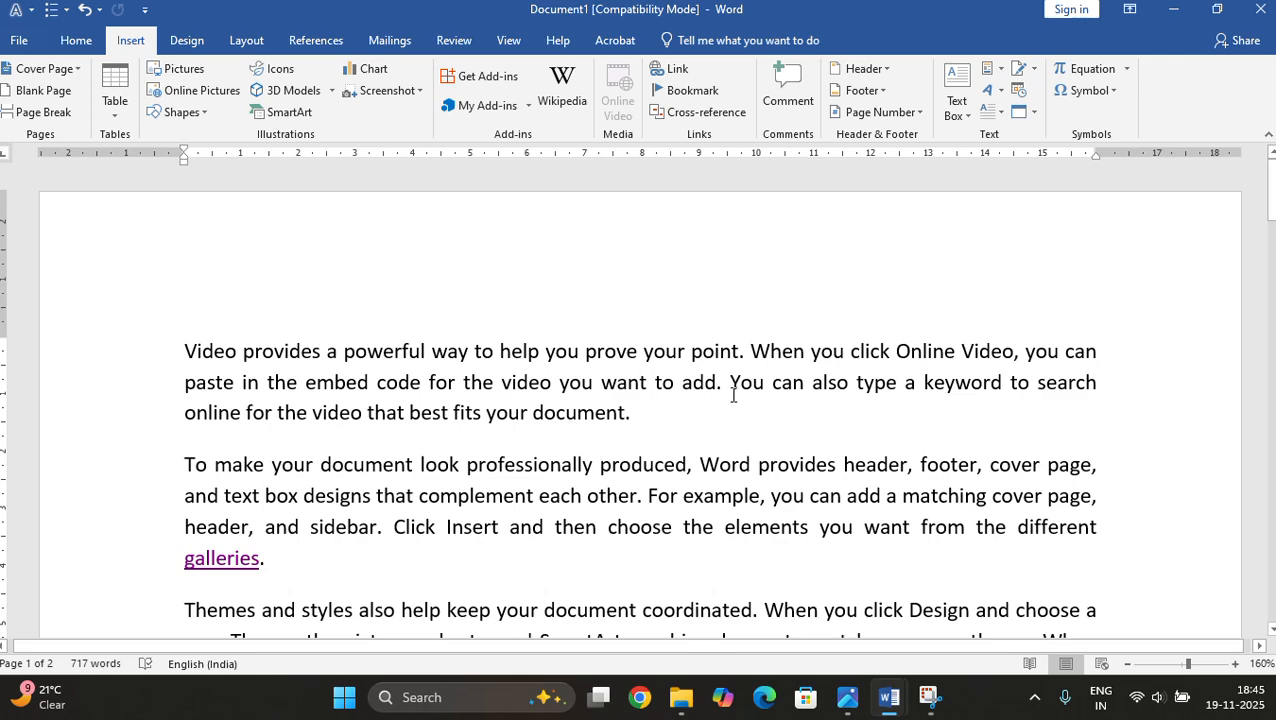
Hyperlink "Word" in the "Save time in Word" paragraph to the existing presentation file "Ch 1 question 1 to 15".
scroll(718, 396, down, 4)
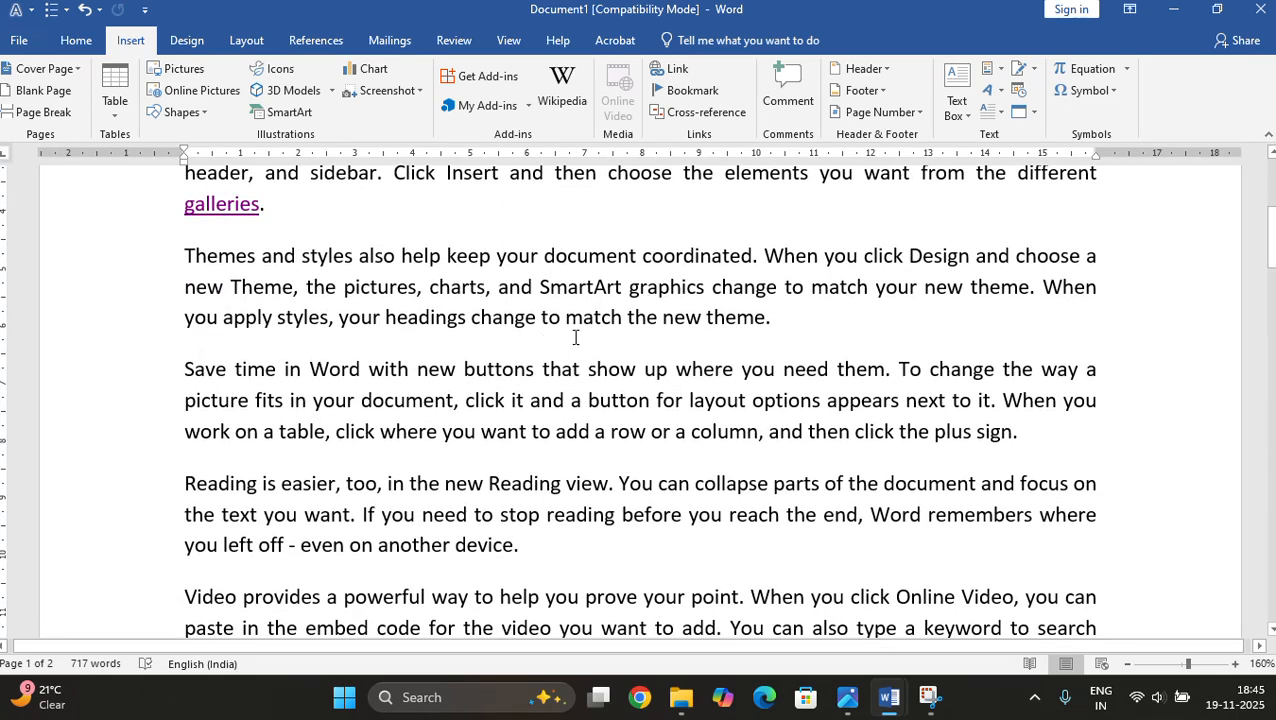
double_click(329, 369)
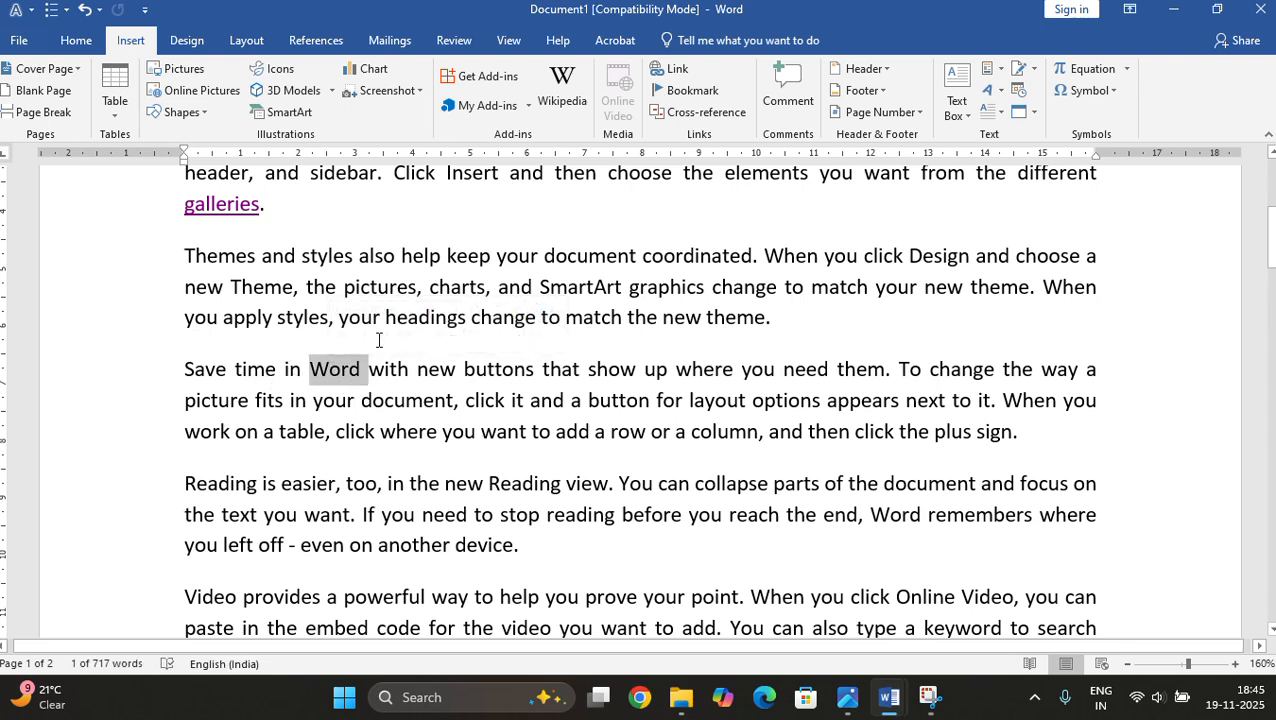
click(668, 70)
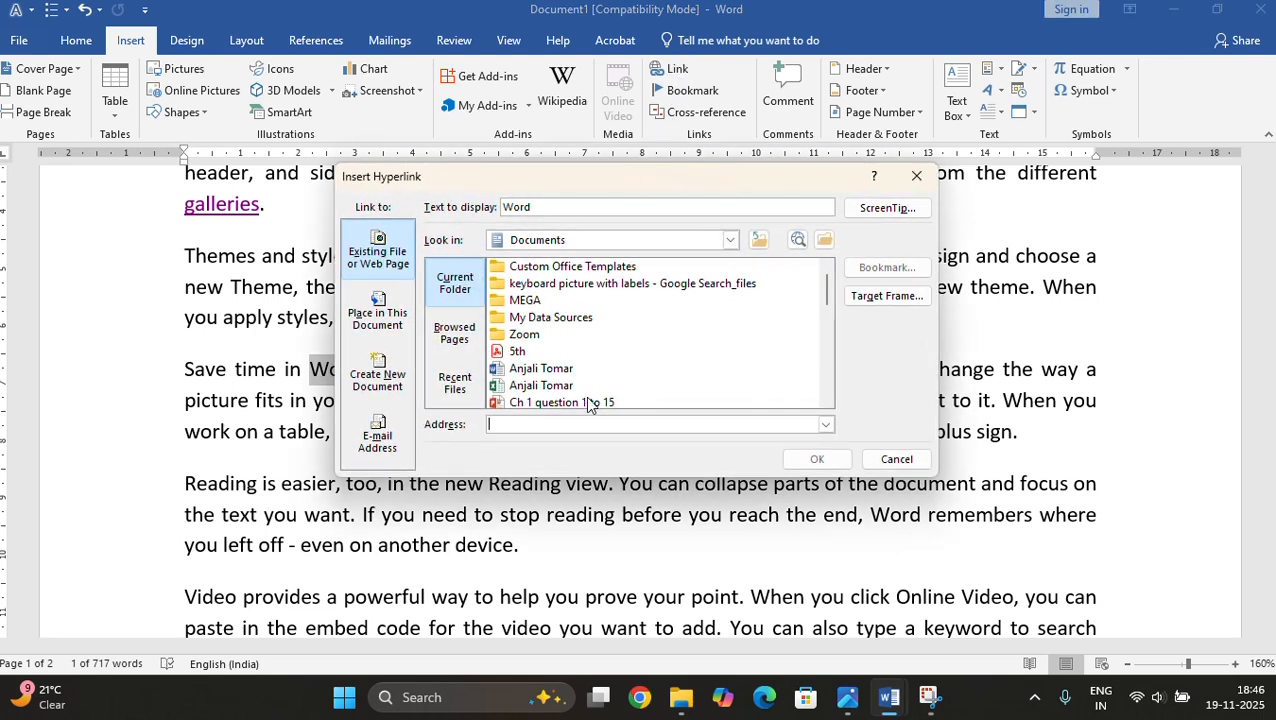
click(527, 403)
click(819, 463)
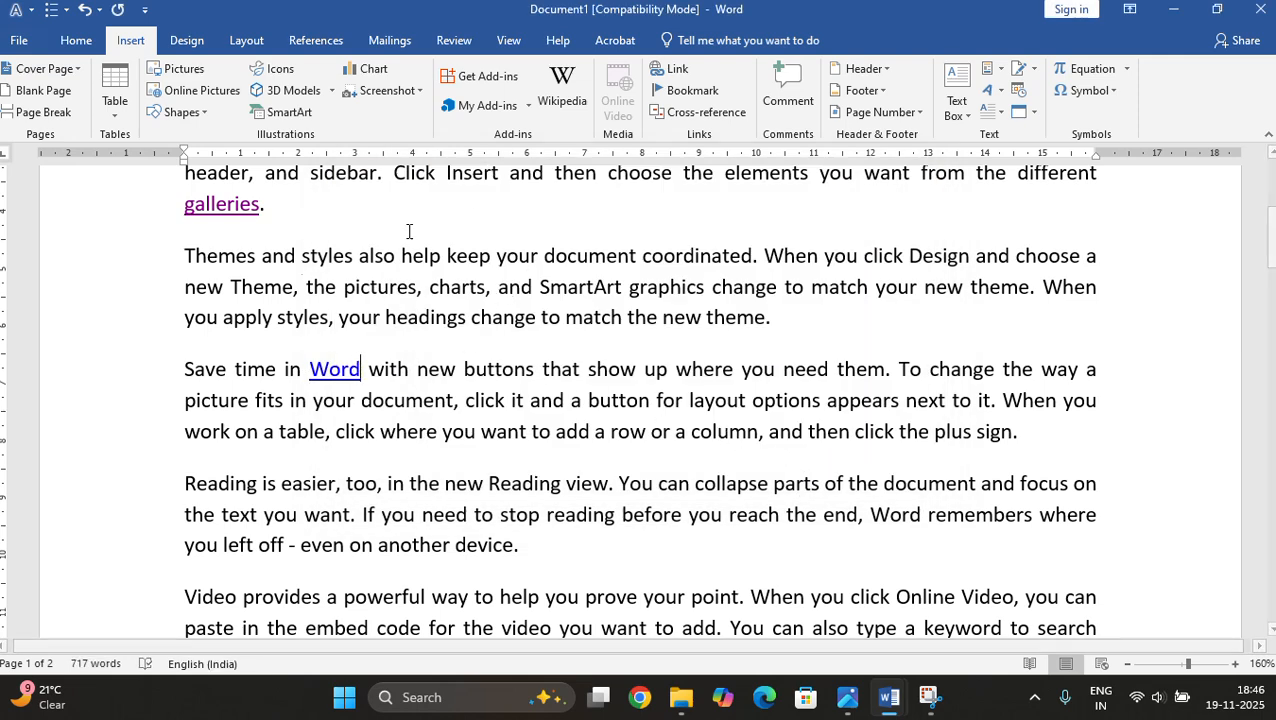
click(567, 287)
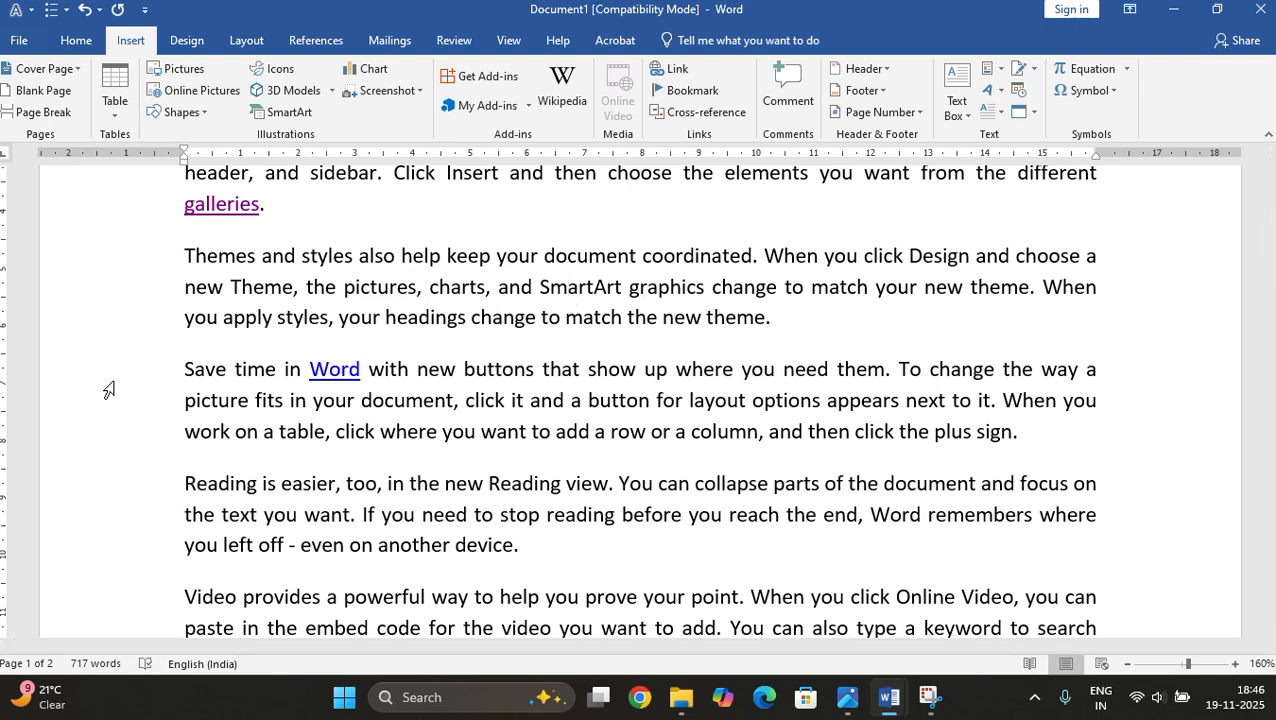
Follow the "Word" hyperlink, allowing the linked file to open, look through the presentation's slides, and close it.
click(333, 376)
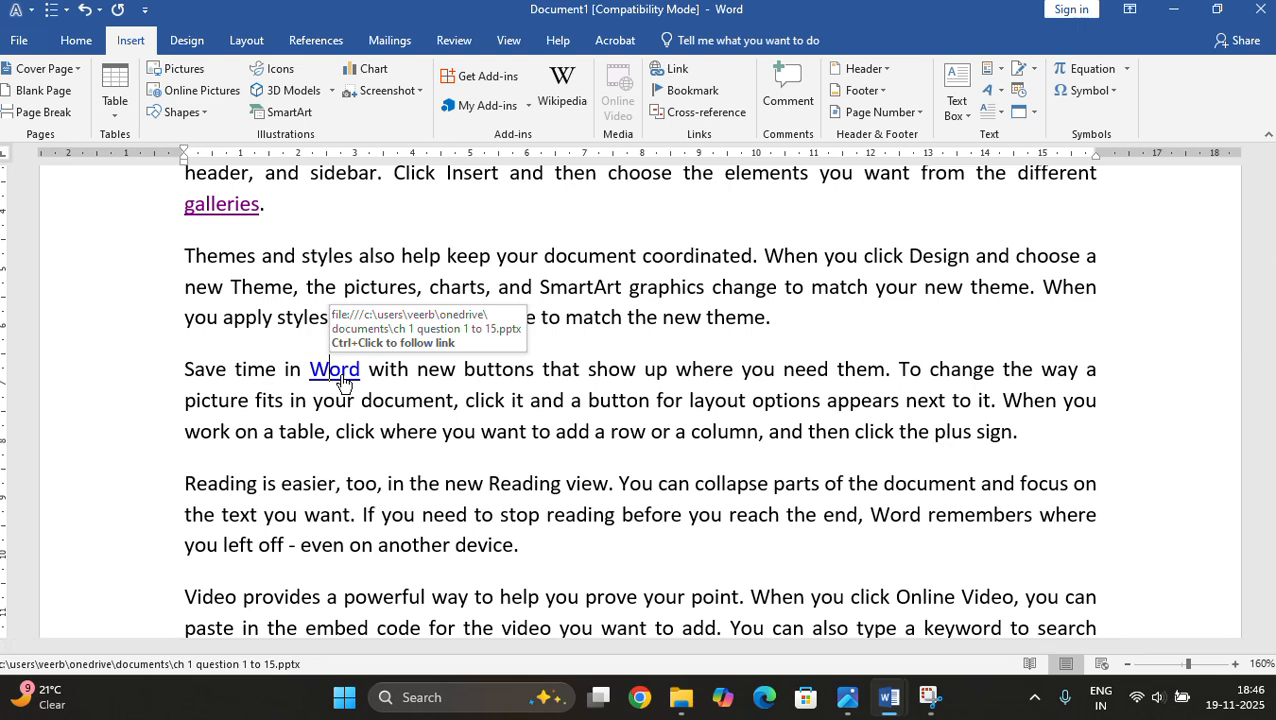
ctrl+click(343, 380)
click(367, 399)
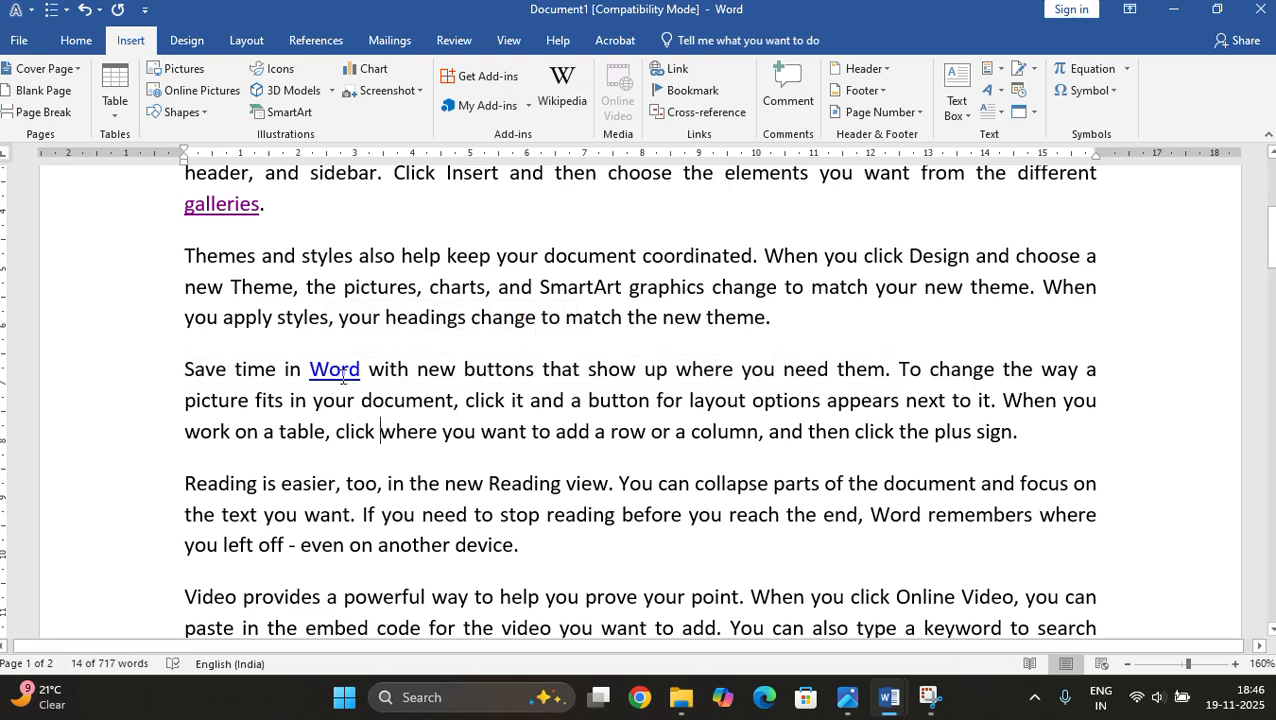
ctrl+click(326, 371)
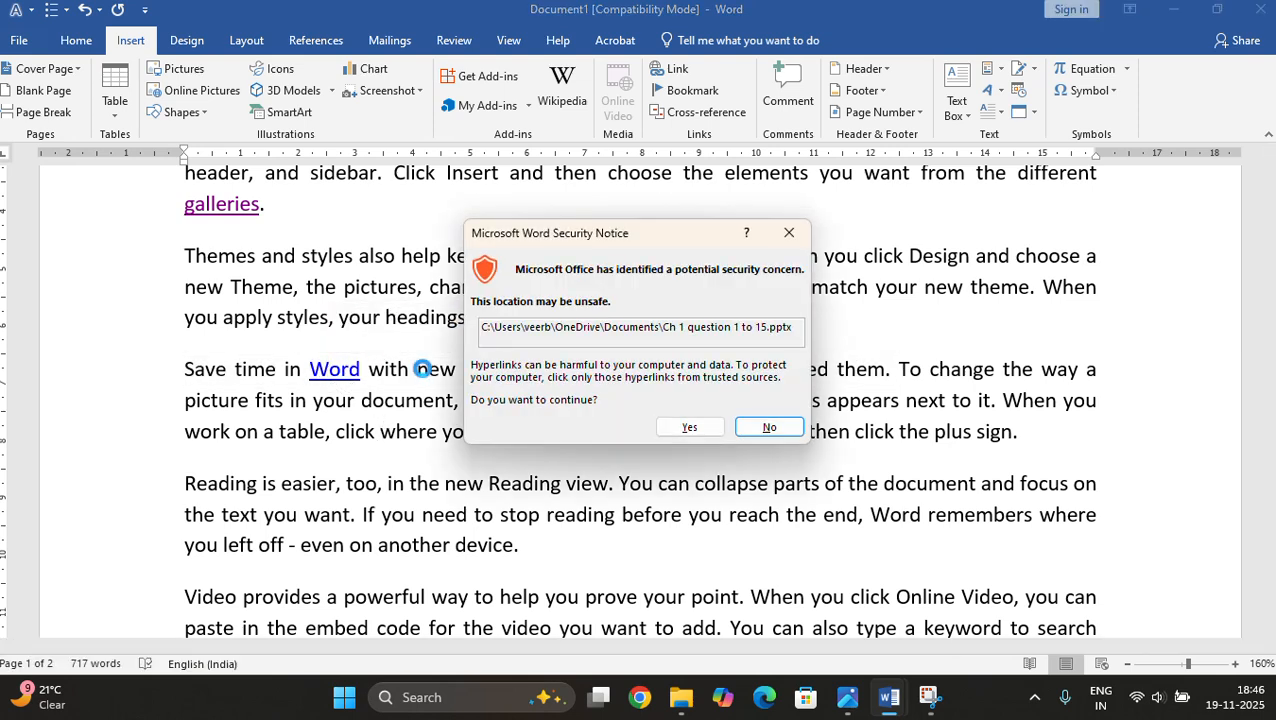
click(689, 428)
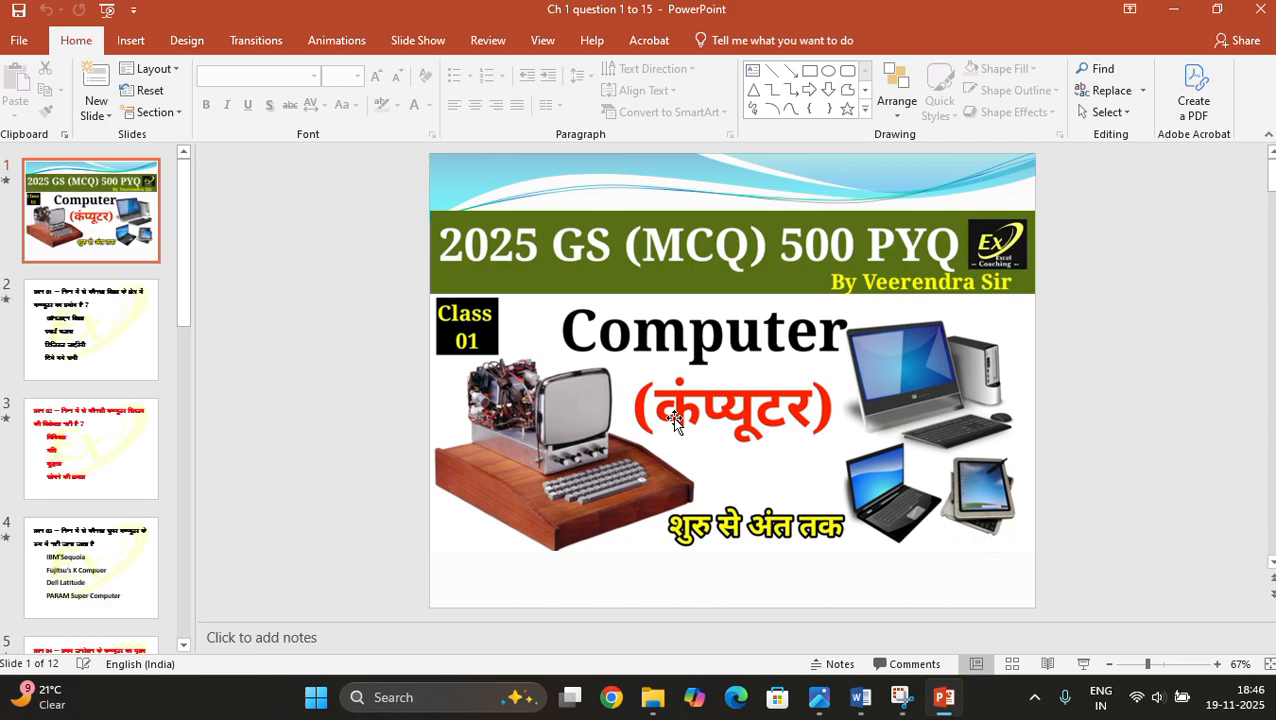
scroll(675, 418, down, 11)
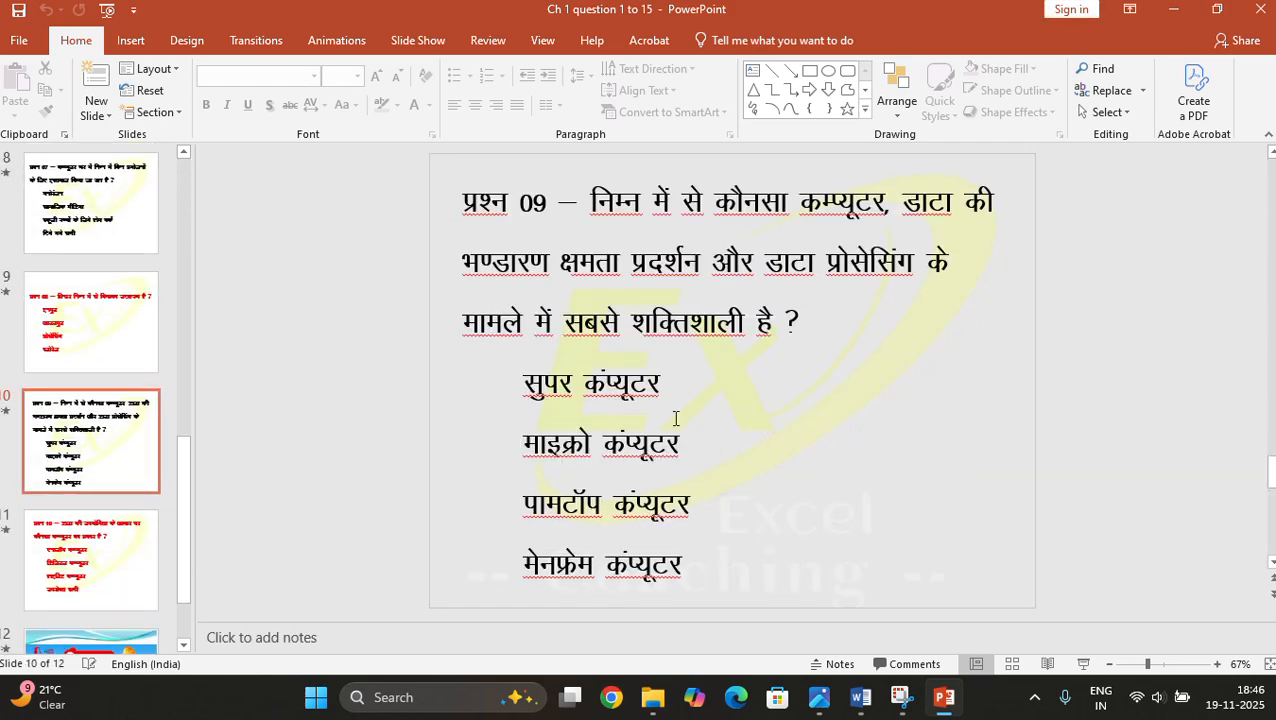
scroll(675, 418, up, 11)
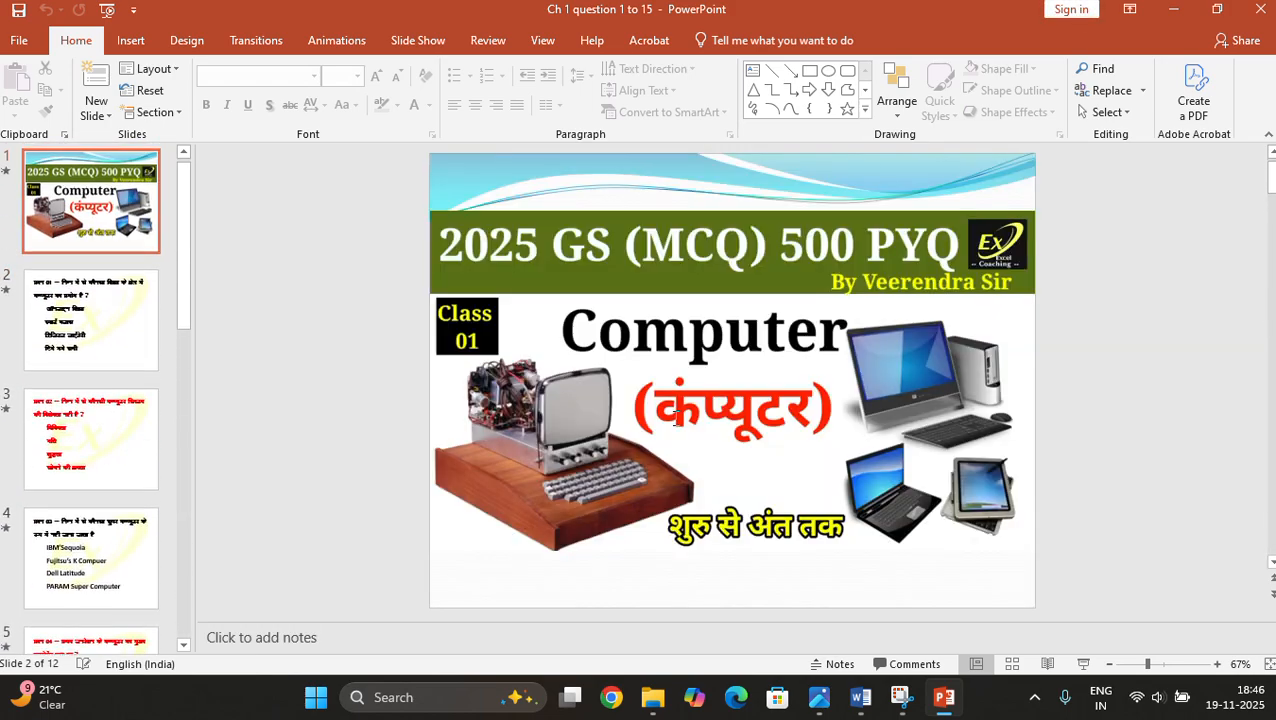
click(1259, 12)
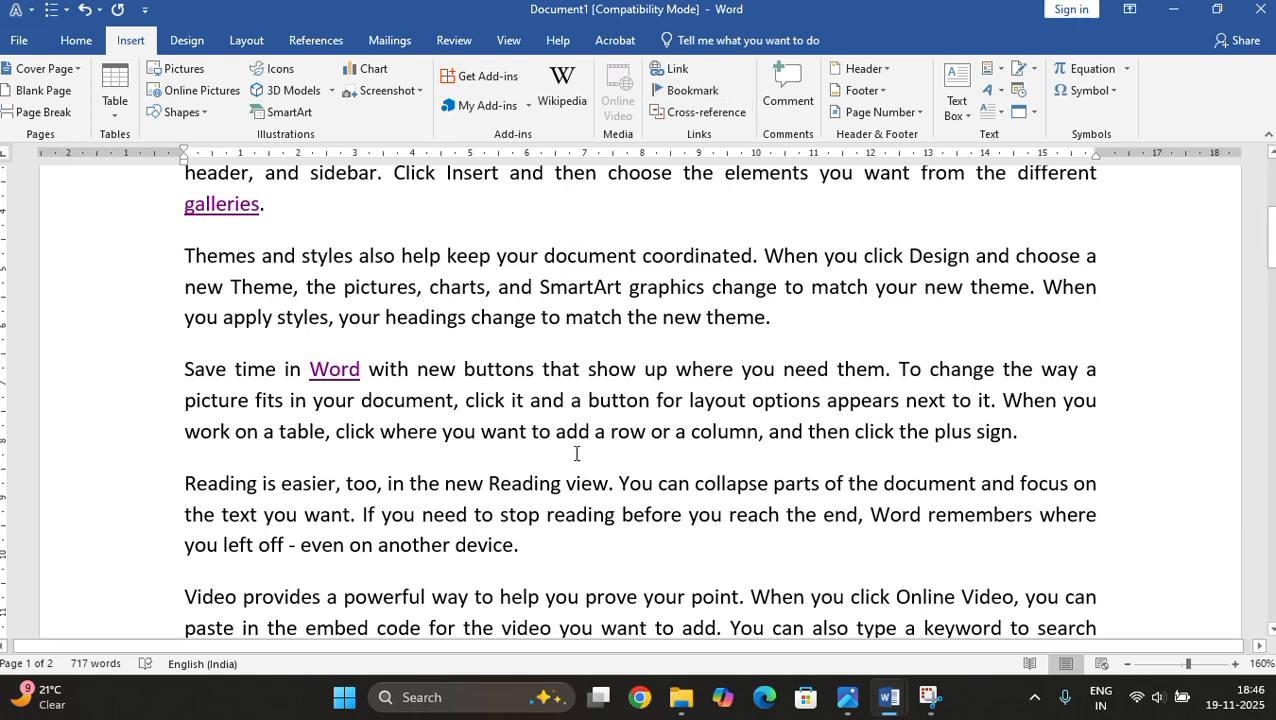
scroll(588, 453, up, 1)
scroll(588, 453, up, 2)
scroll(588, 453, down, 1)
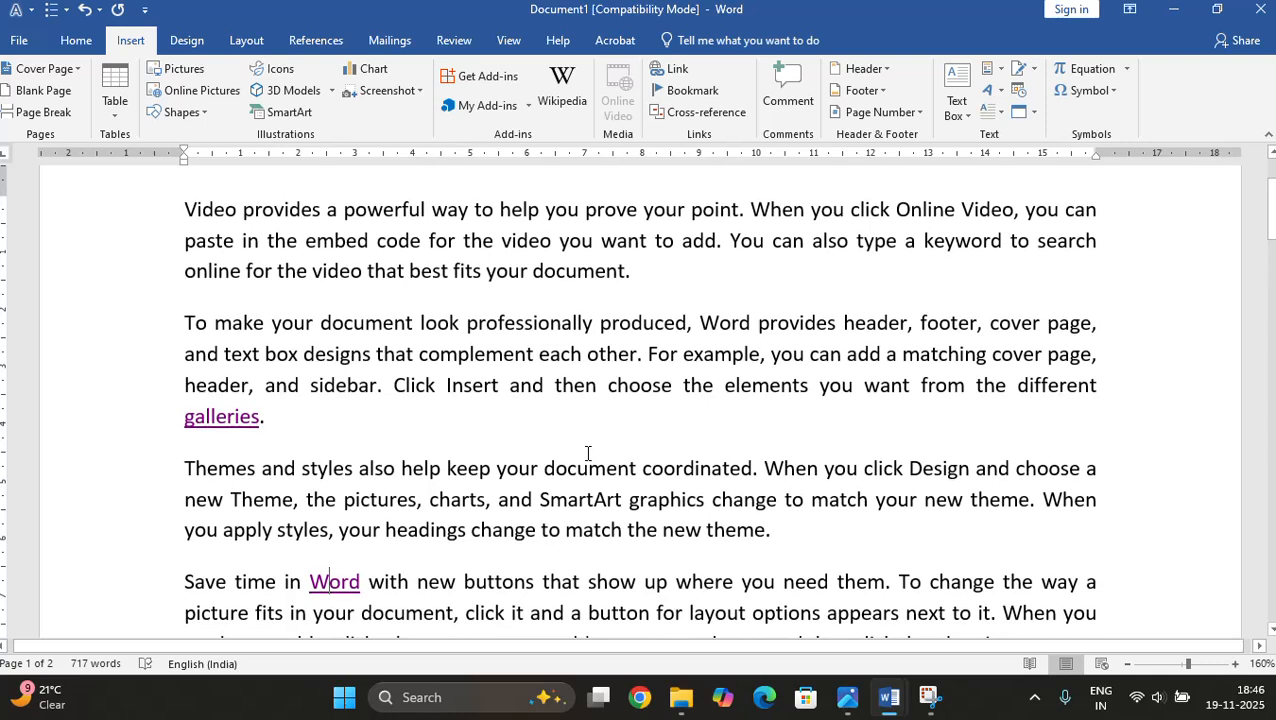
scroll(588, 453, up, 1)
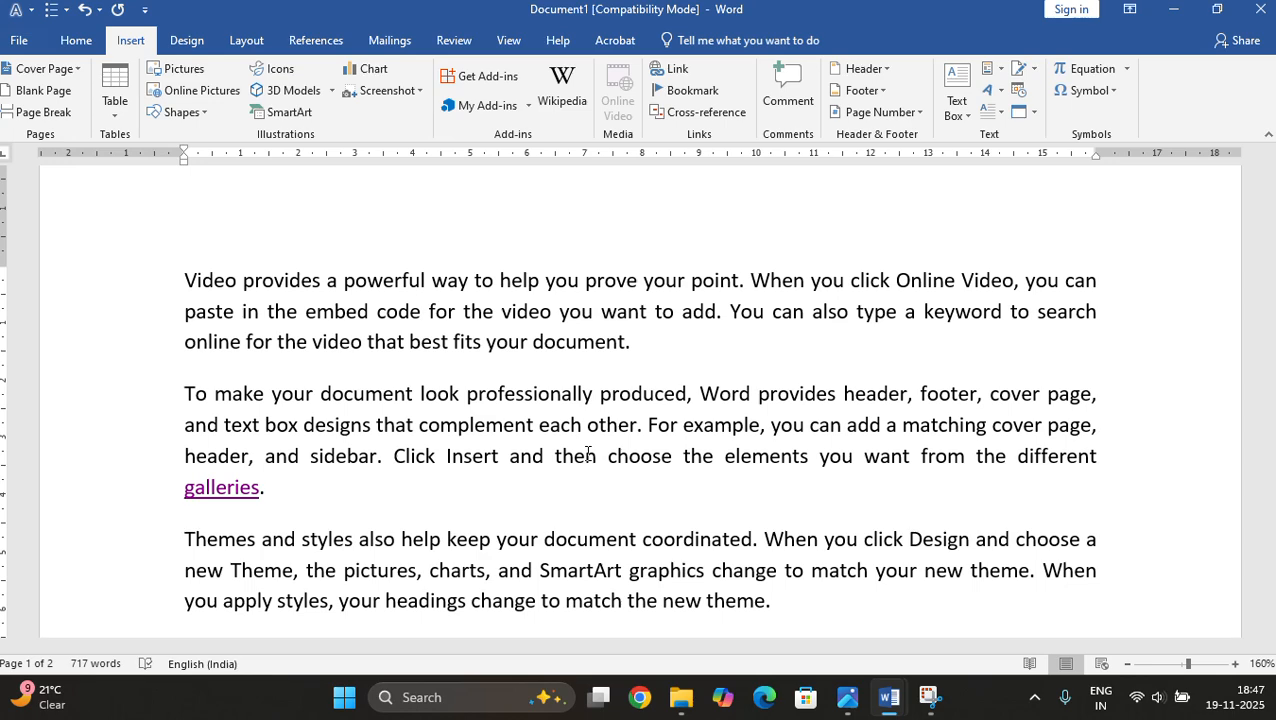
Delete the bookmarks excel1, excel2 and excel3, and add a bookmark named excel at the end of the first "Reading is easier" paragraph.
scroll(595, 455, down, 5)
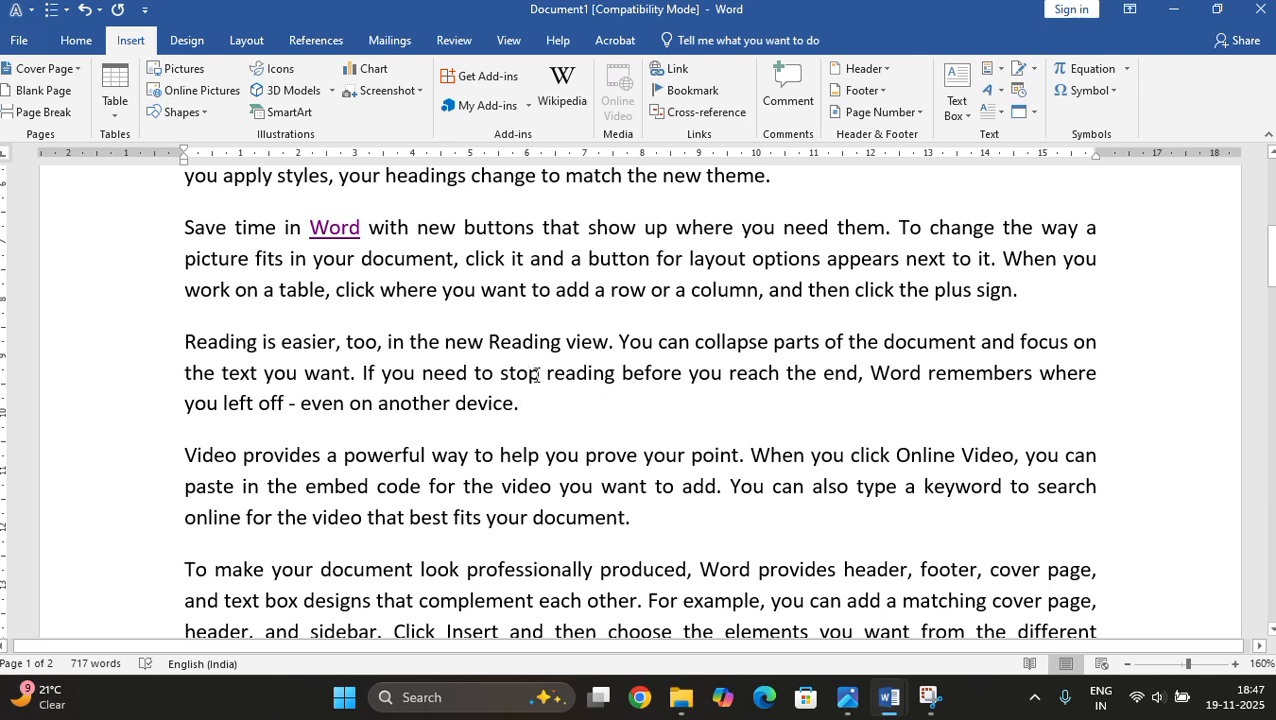
click(690, 91)
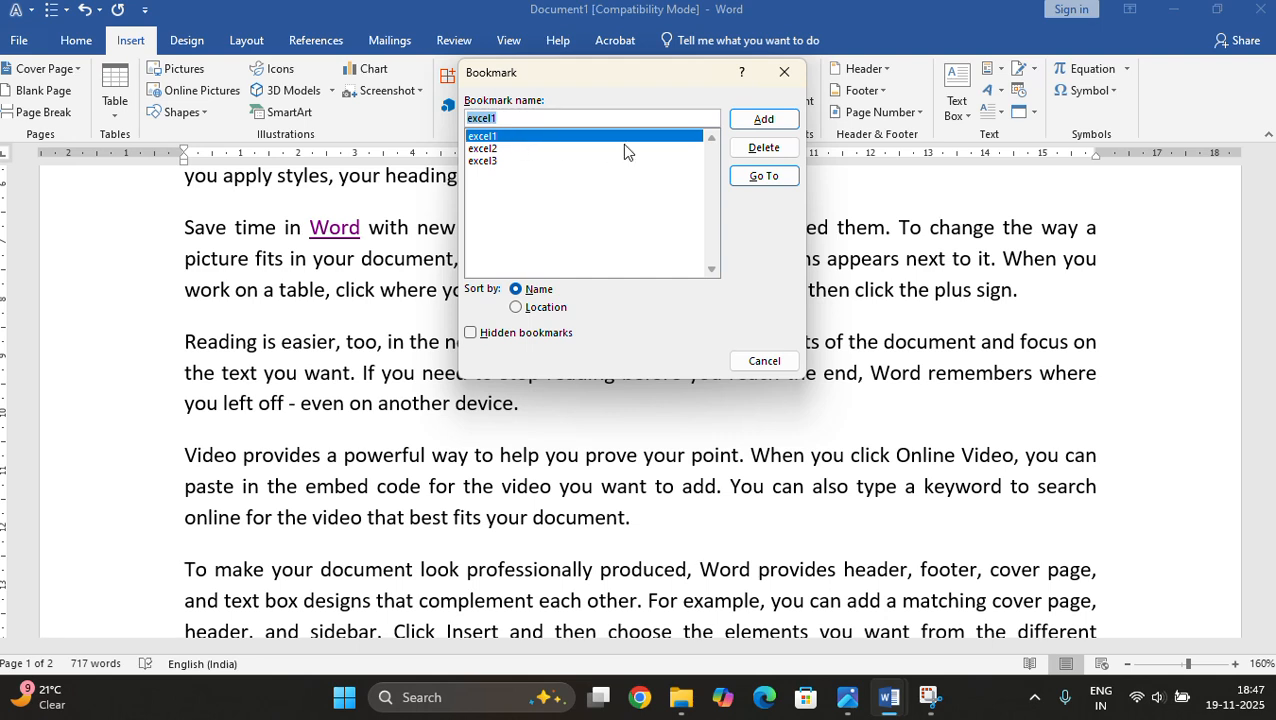
click(738, 150)
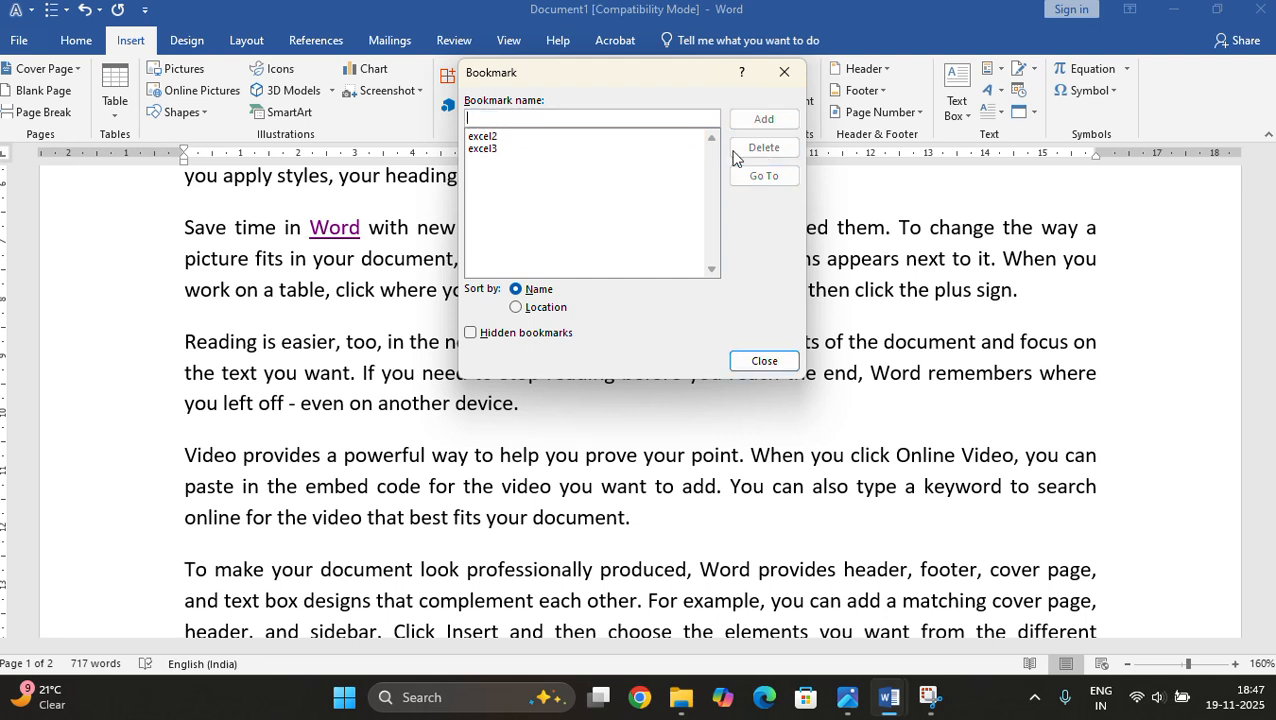
click(485, 136)
click(748, 150)
click(493, 136)
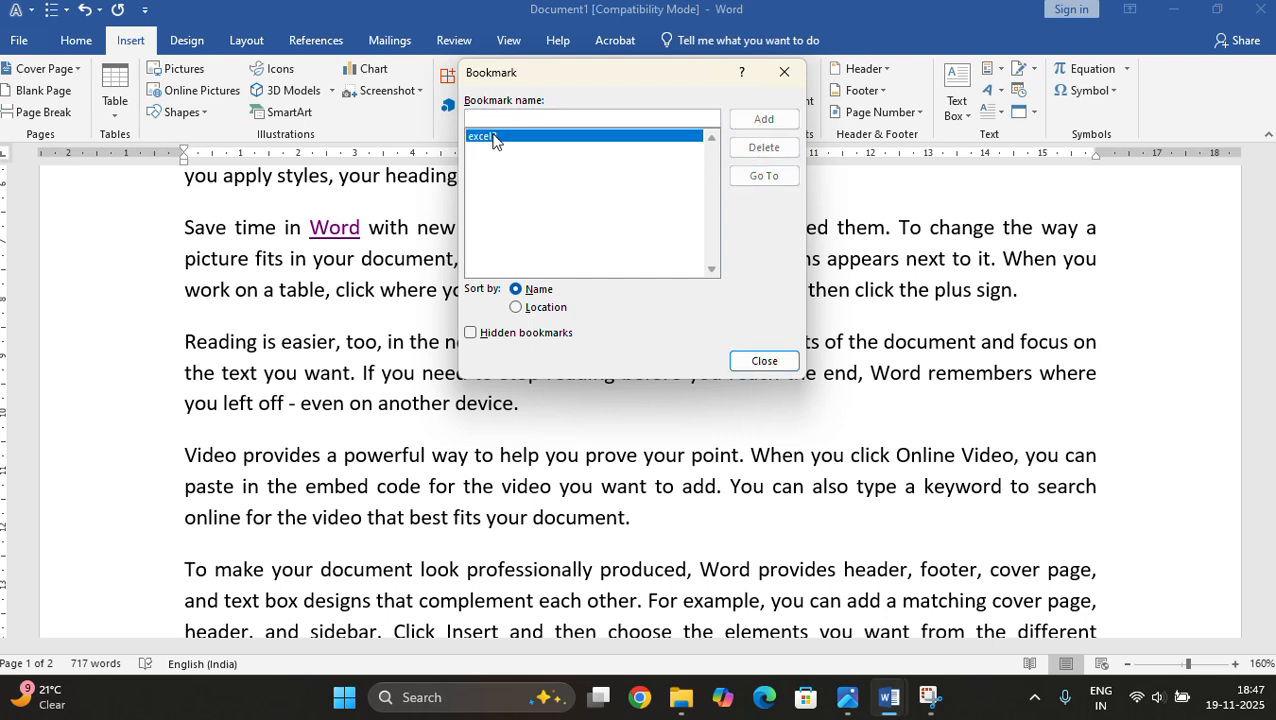
click(750, 152)
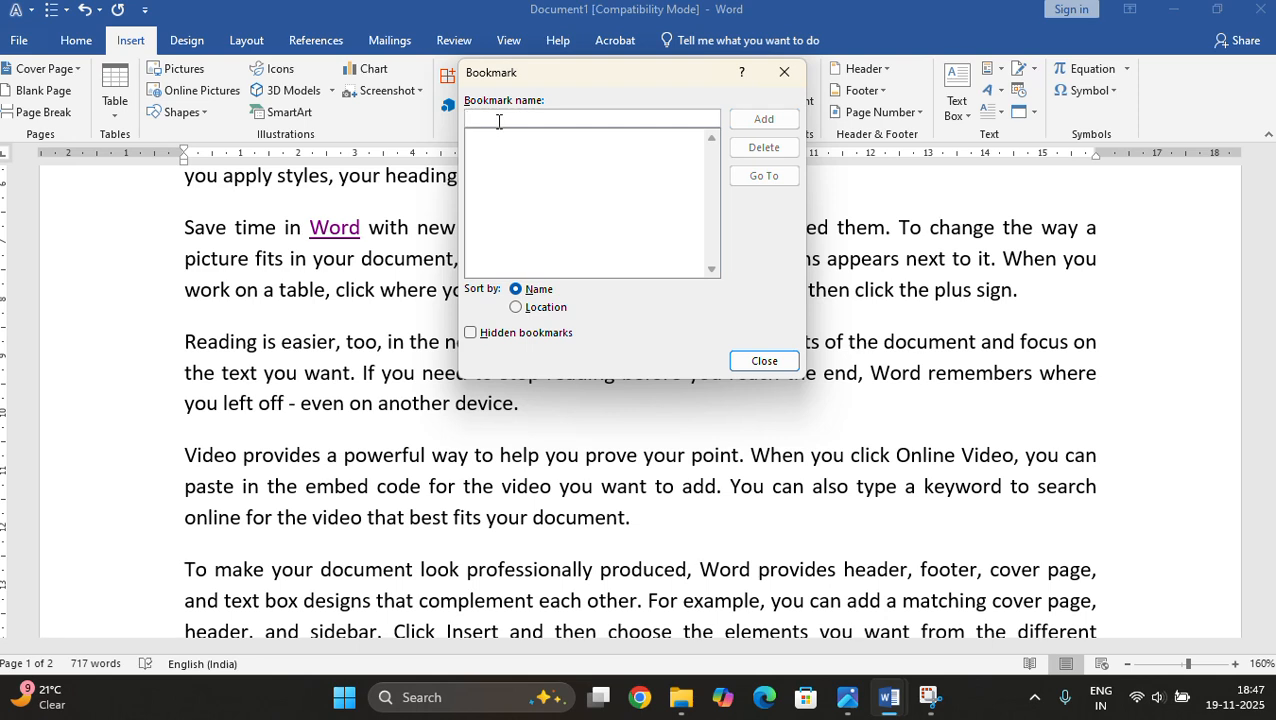
text(excel)
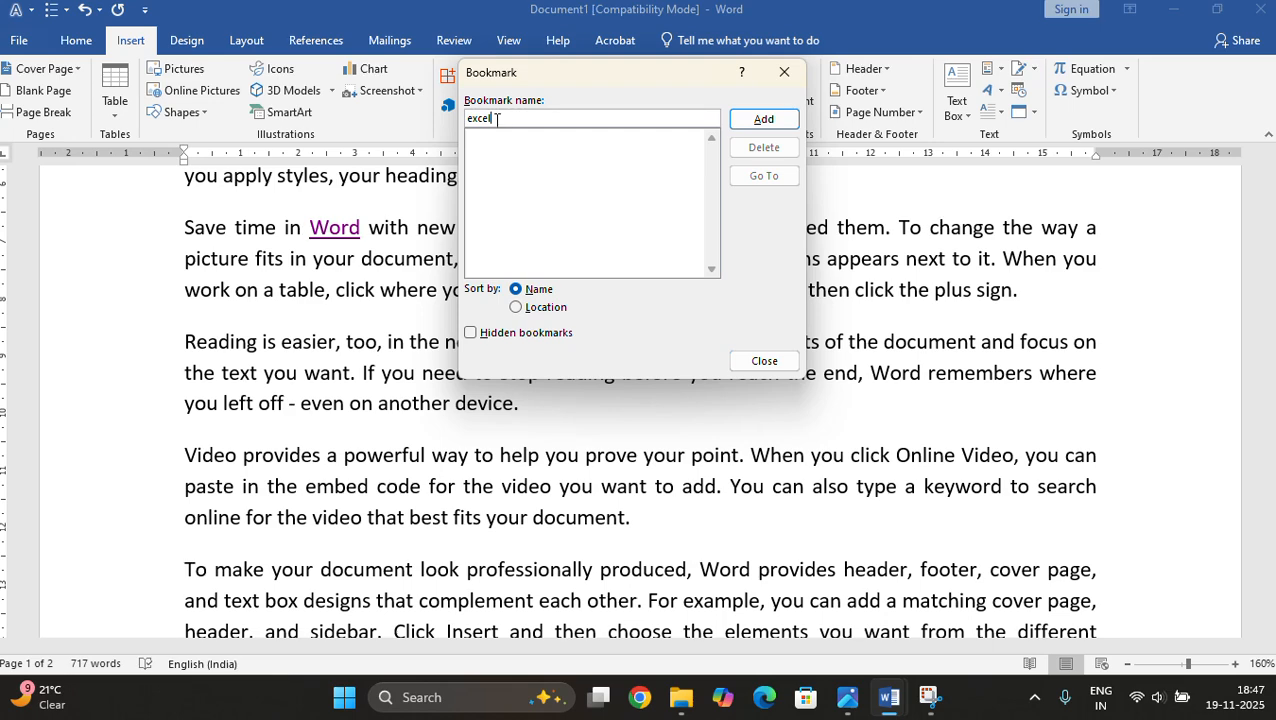
click(767, 122)
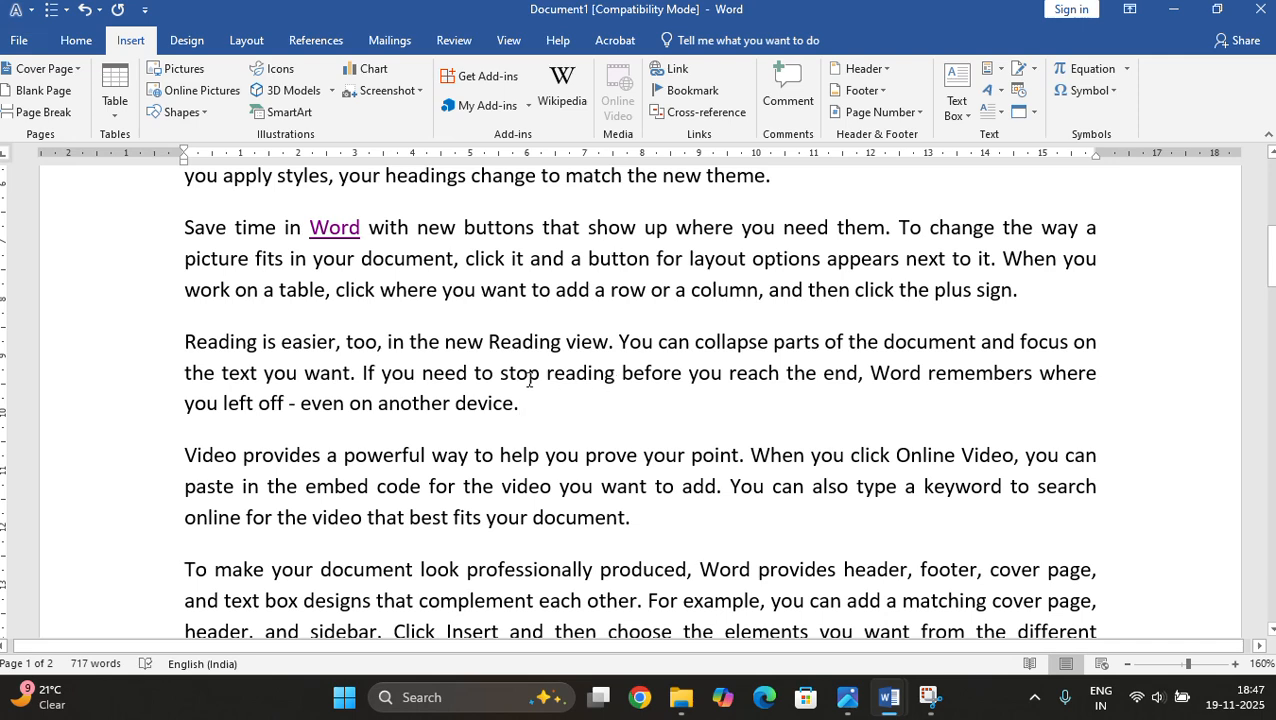
Place the cursor in the document's first paragraph and go to the excel bookmark from there, closing the dialog.
scroll(682, 373, up, 5)
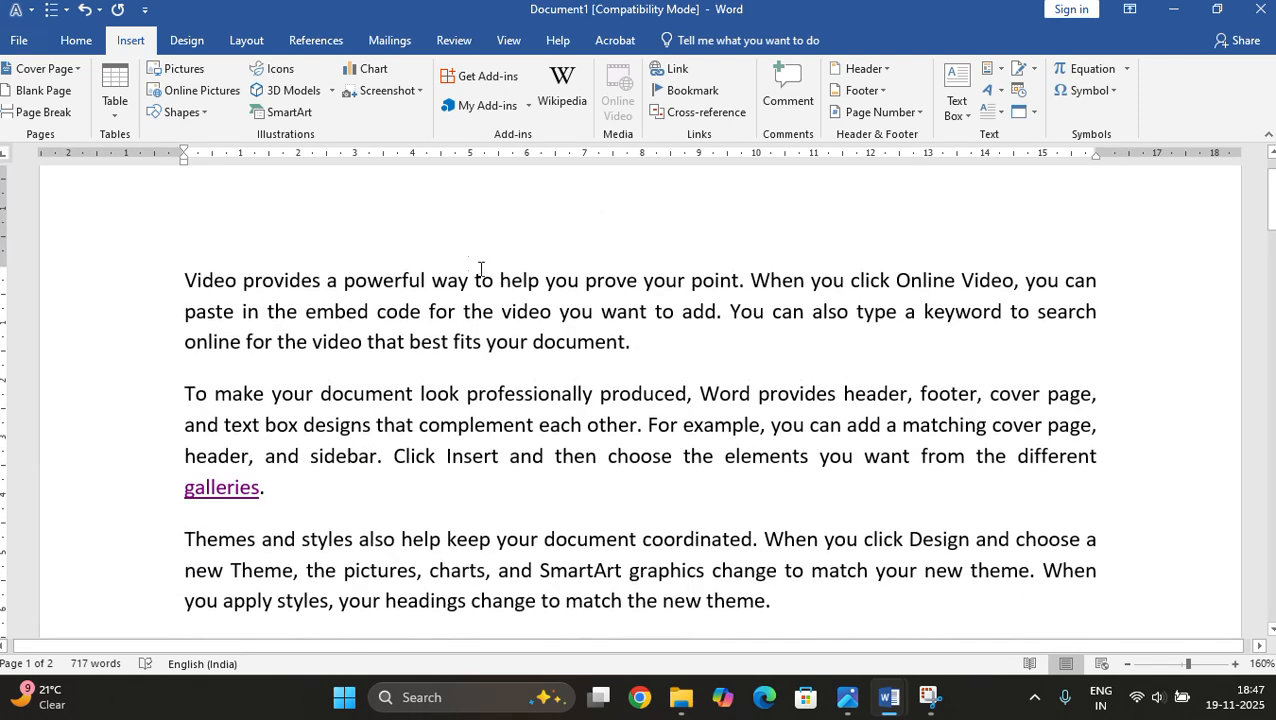
click(323, 284)
click(690, 92)
click(530, 217)
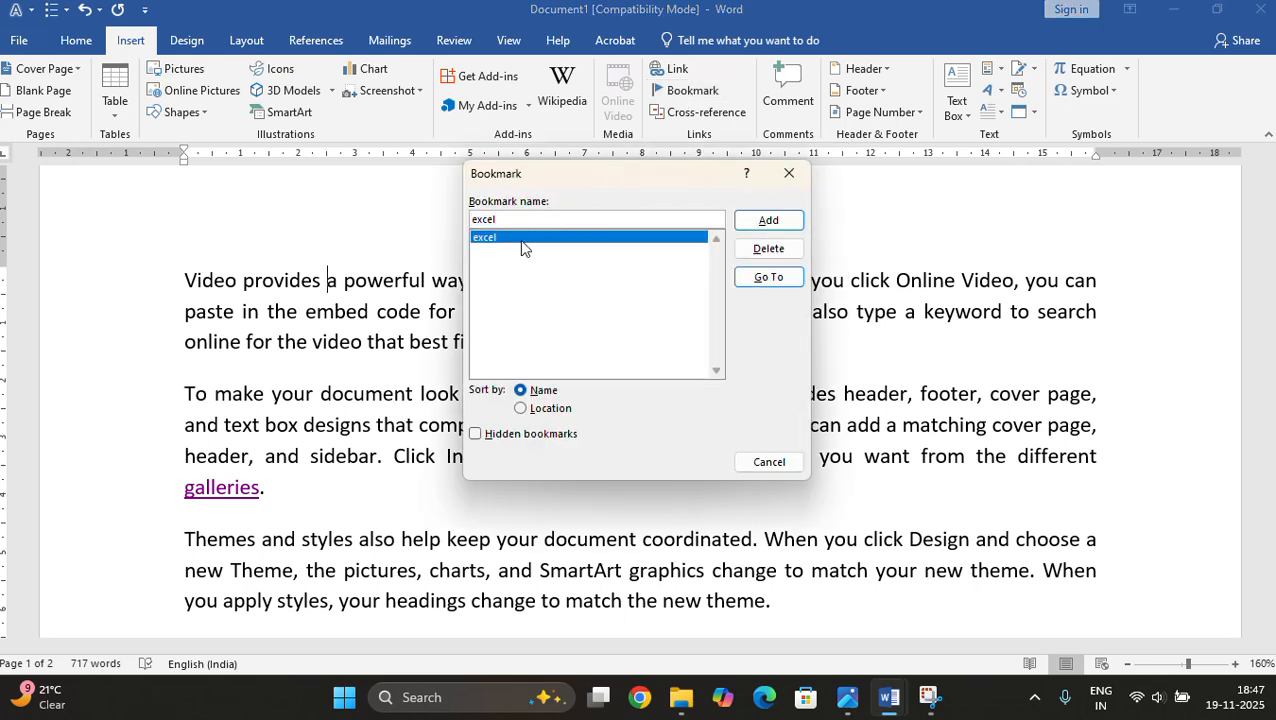
click(767, 279)
click(769, 461)
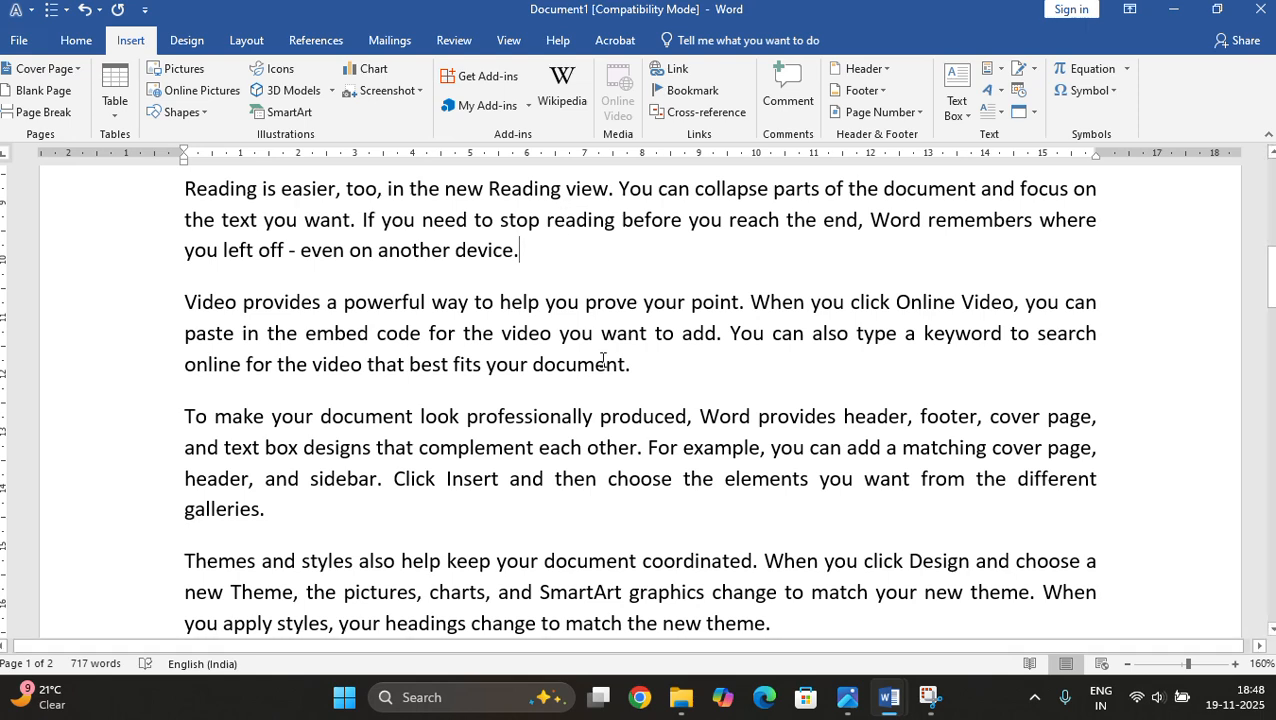
Add a bookmark named excel2 at the end of the "Video provides" paragraph near the end of page 1.
scroll(592, 370, down, 4)
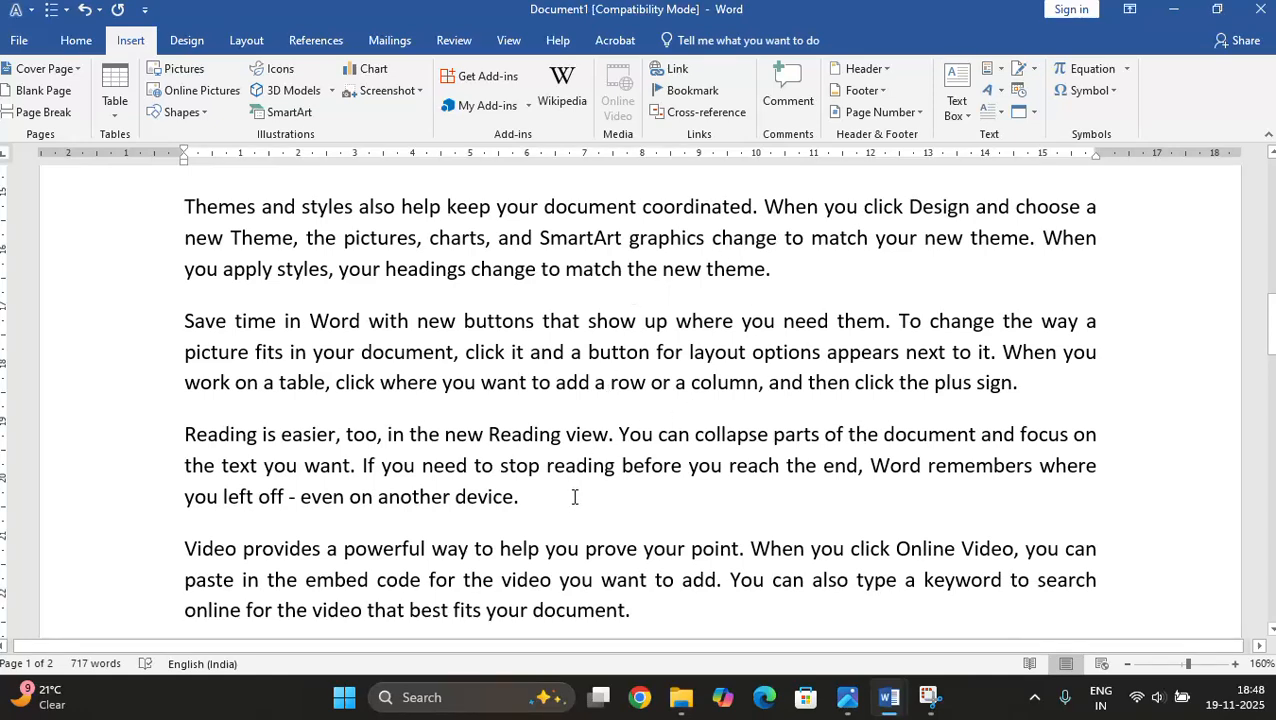
scroll(573, 495, down, 1)
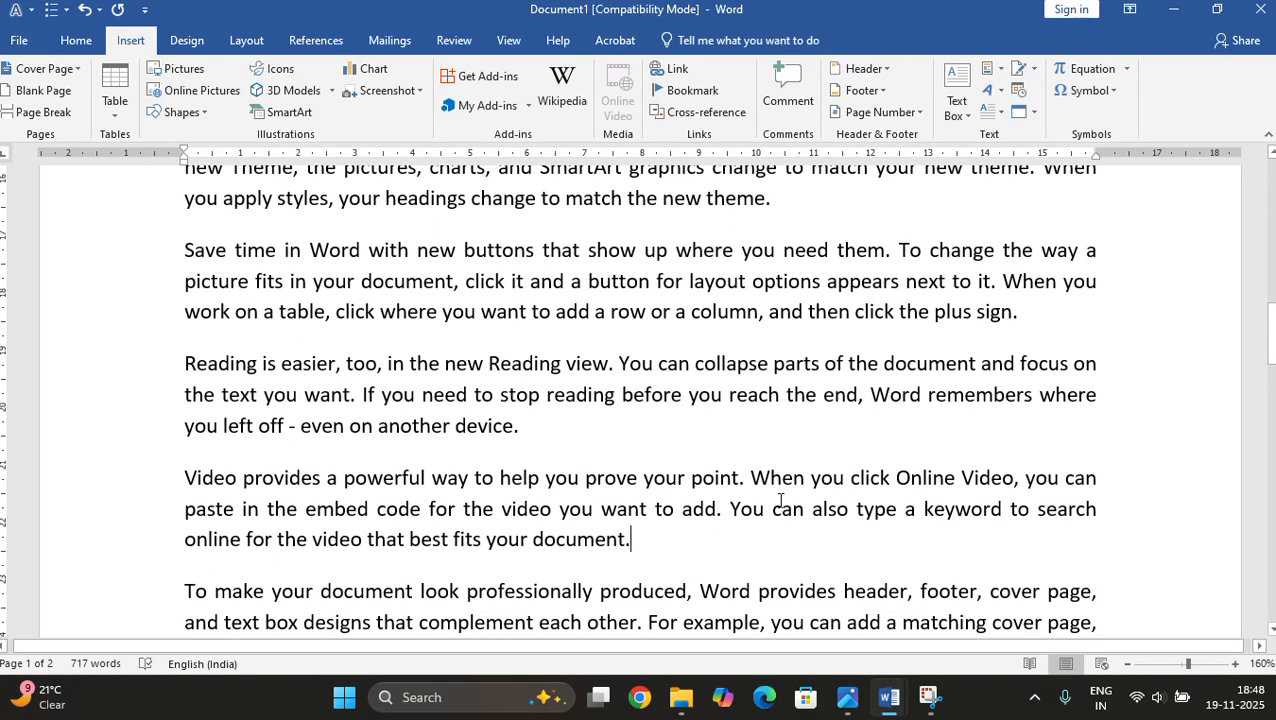
click(682, 91)
click(568, 219)
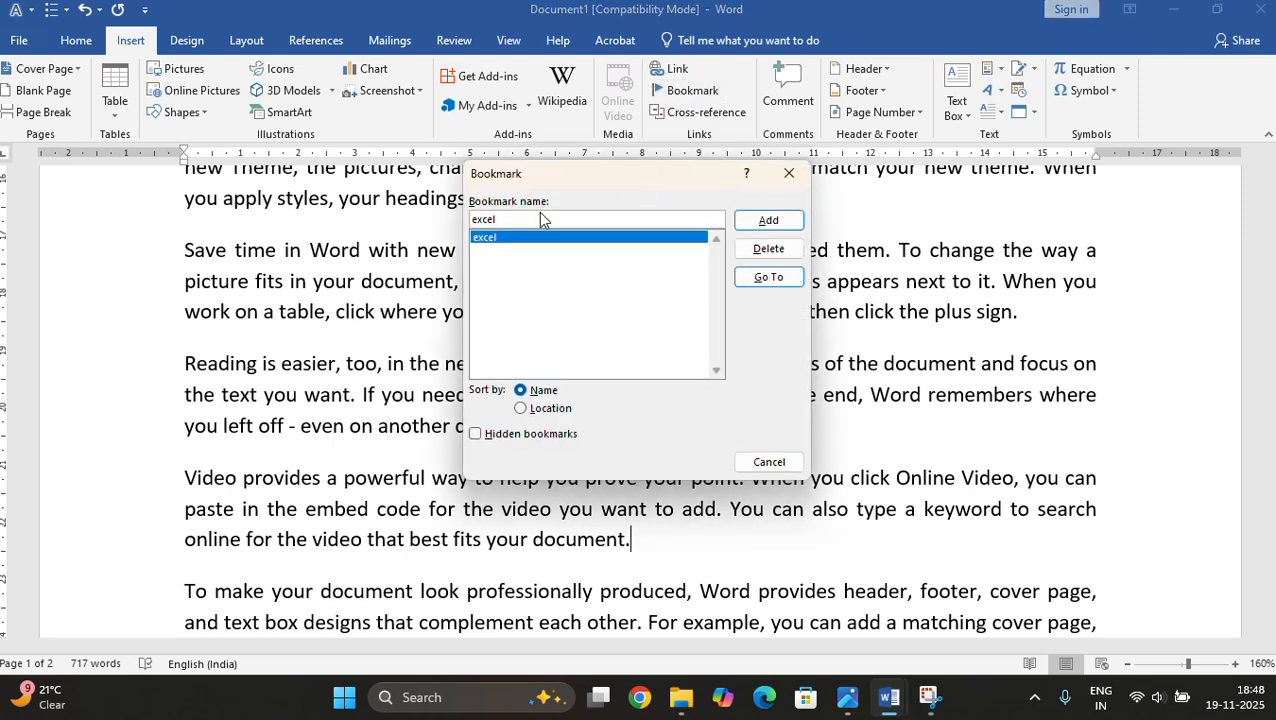
text(2)
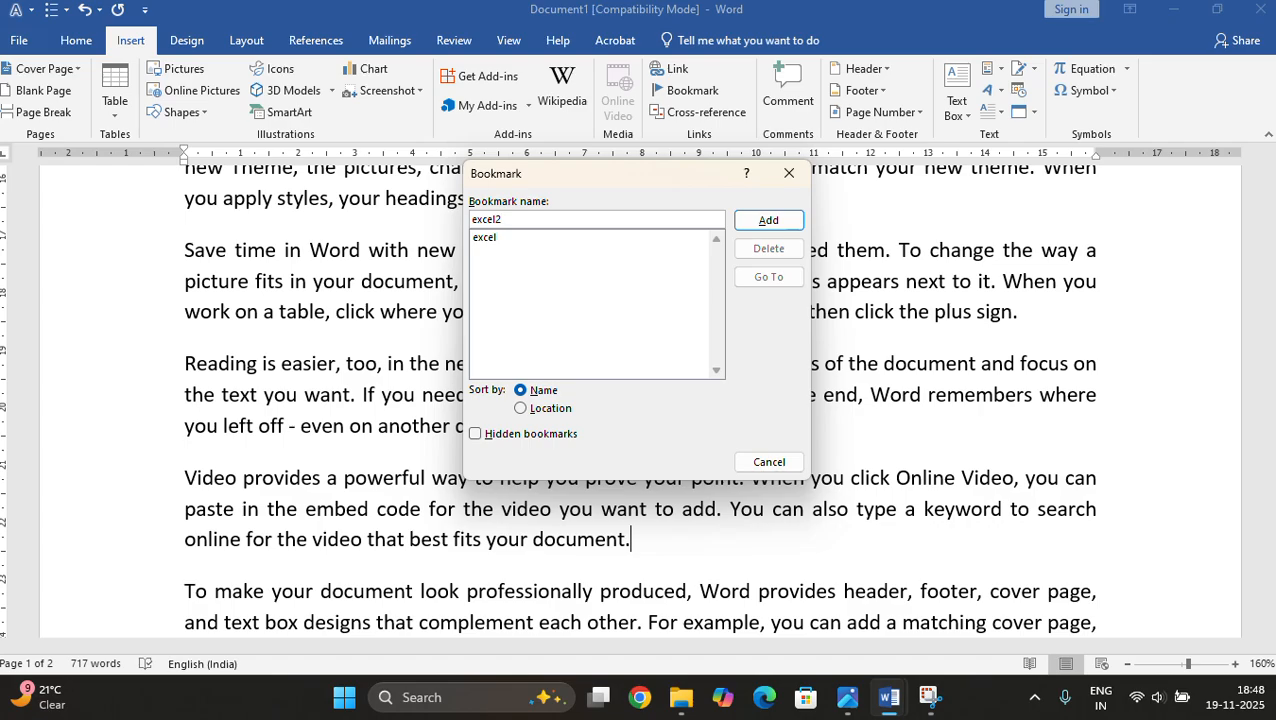
click(778, 225)
Return to the first paragraph, go to the excel2 bookmark from there, and close the dialog.
scroll(660, 385, up, 10)
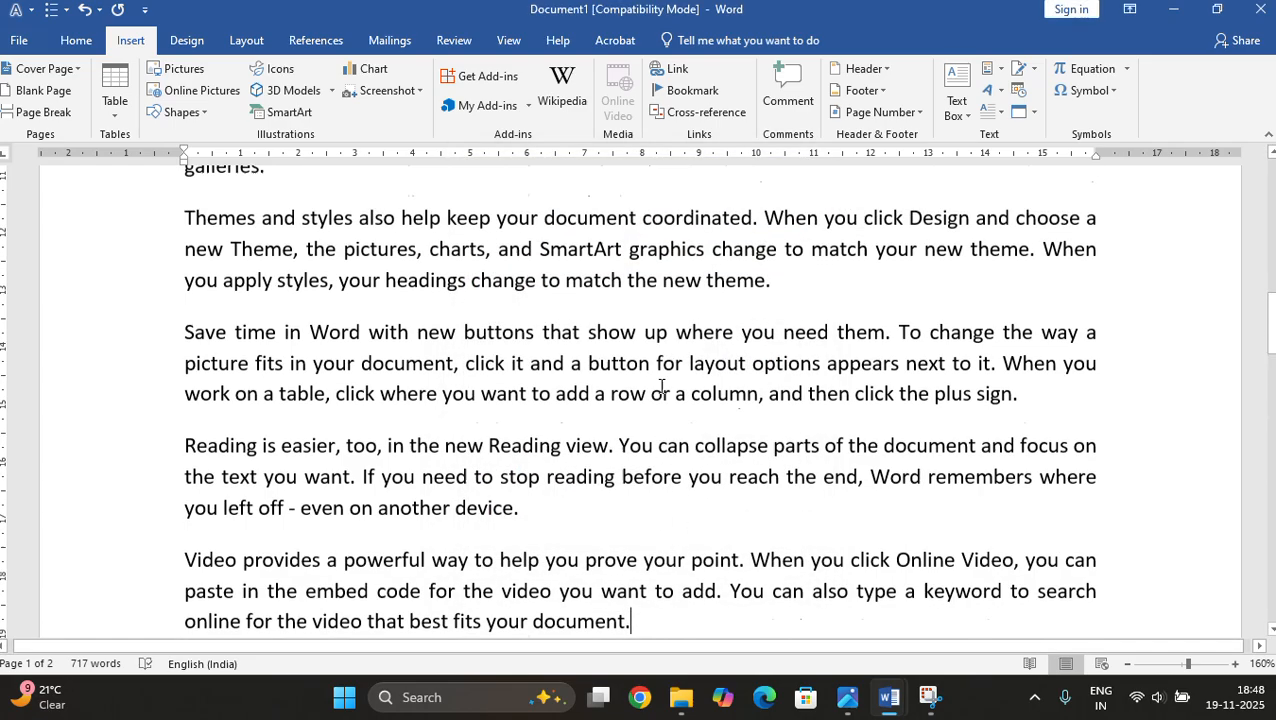
scroll(404, 197, up, 2)
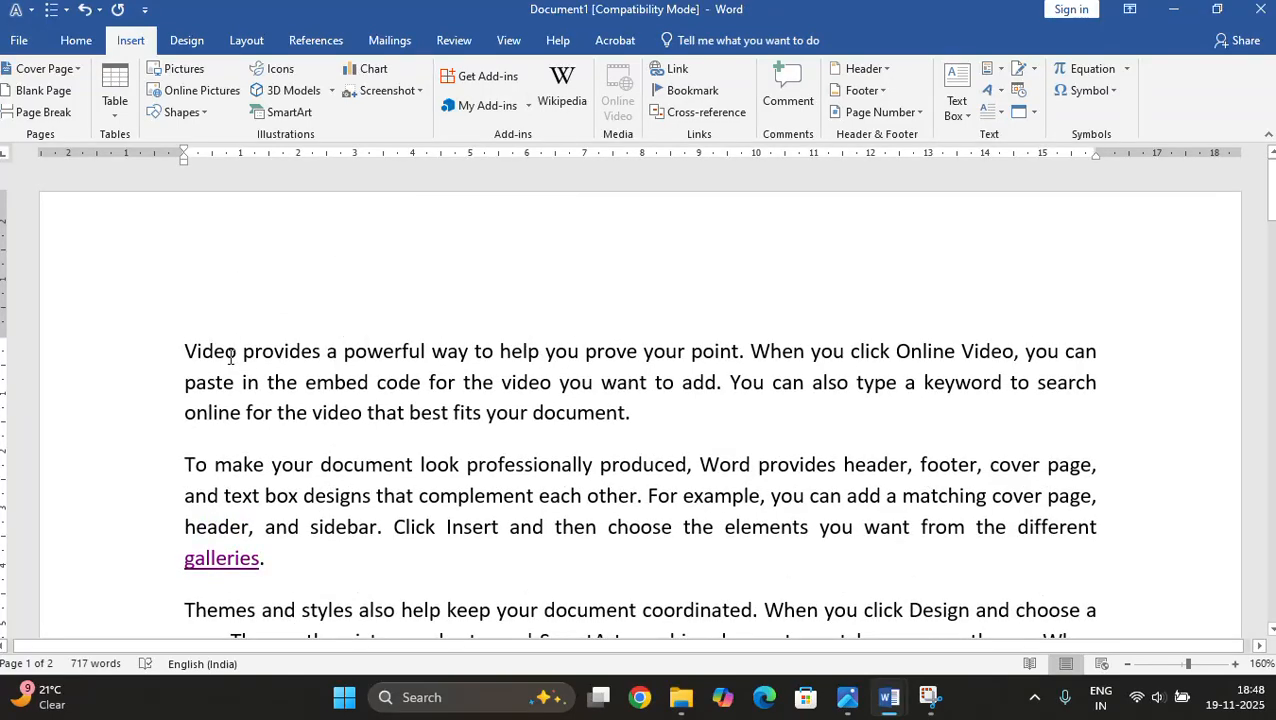
click(715, 92)
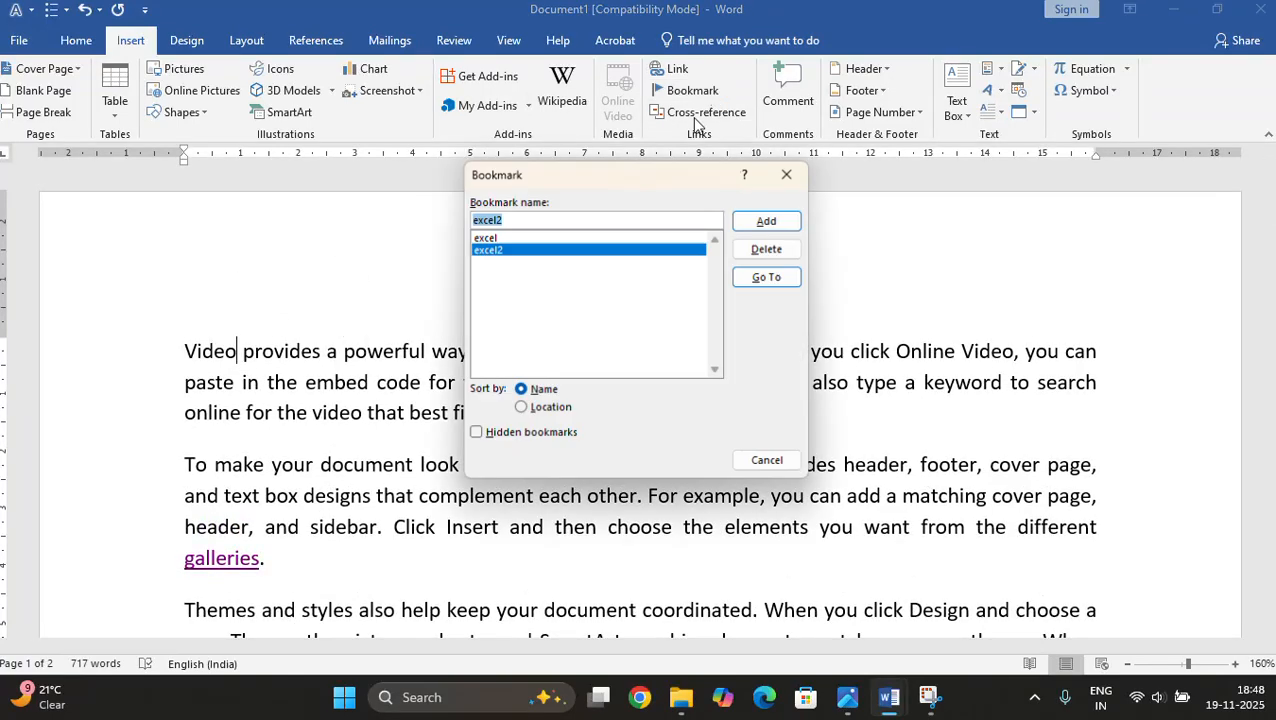
click(555, 238)
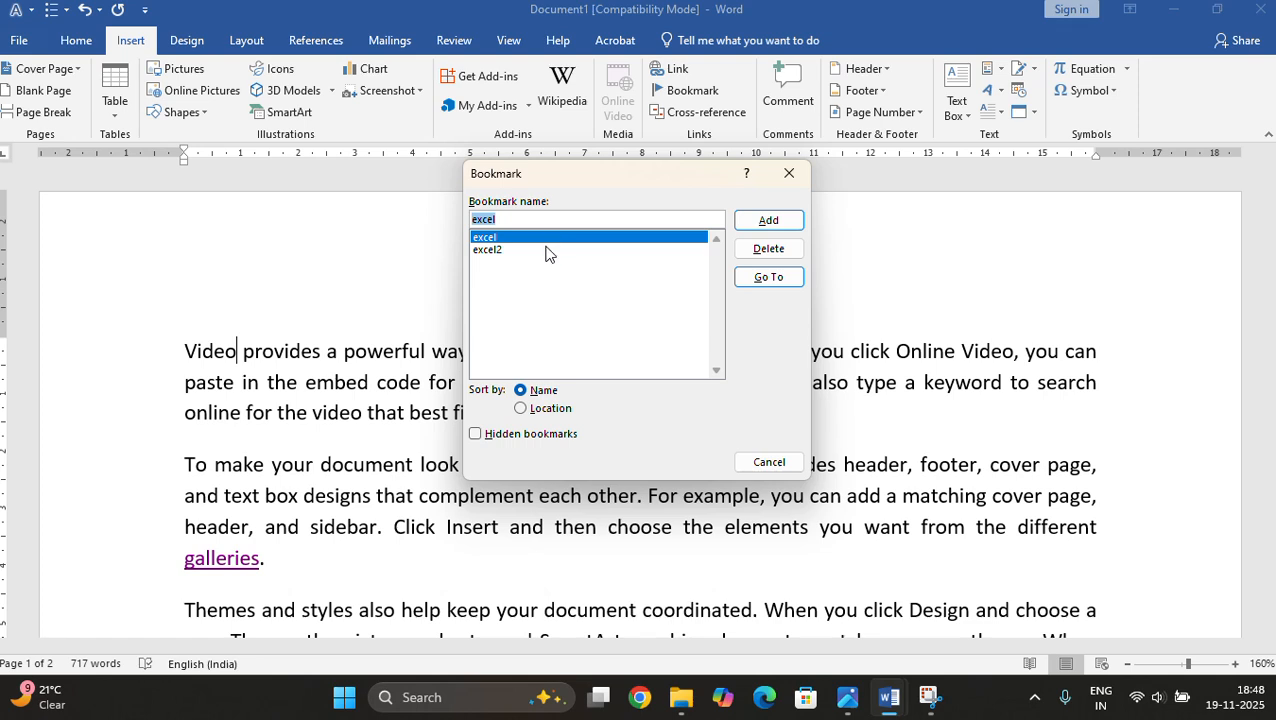
click(545, 252)
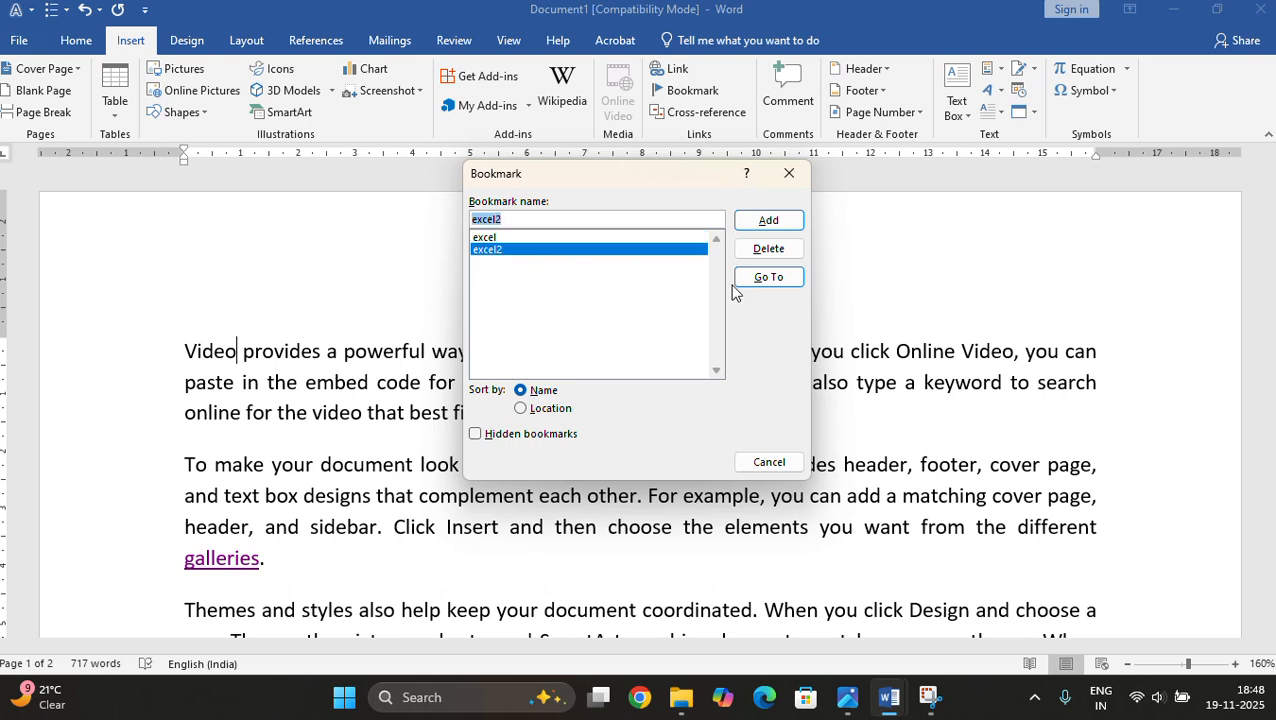
click(758, 282)
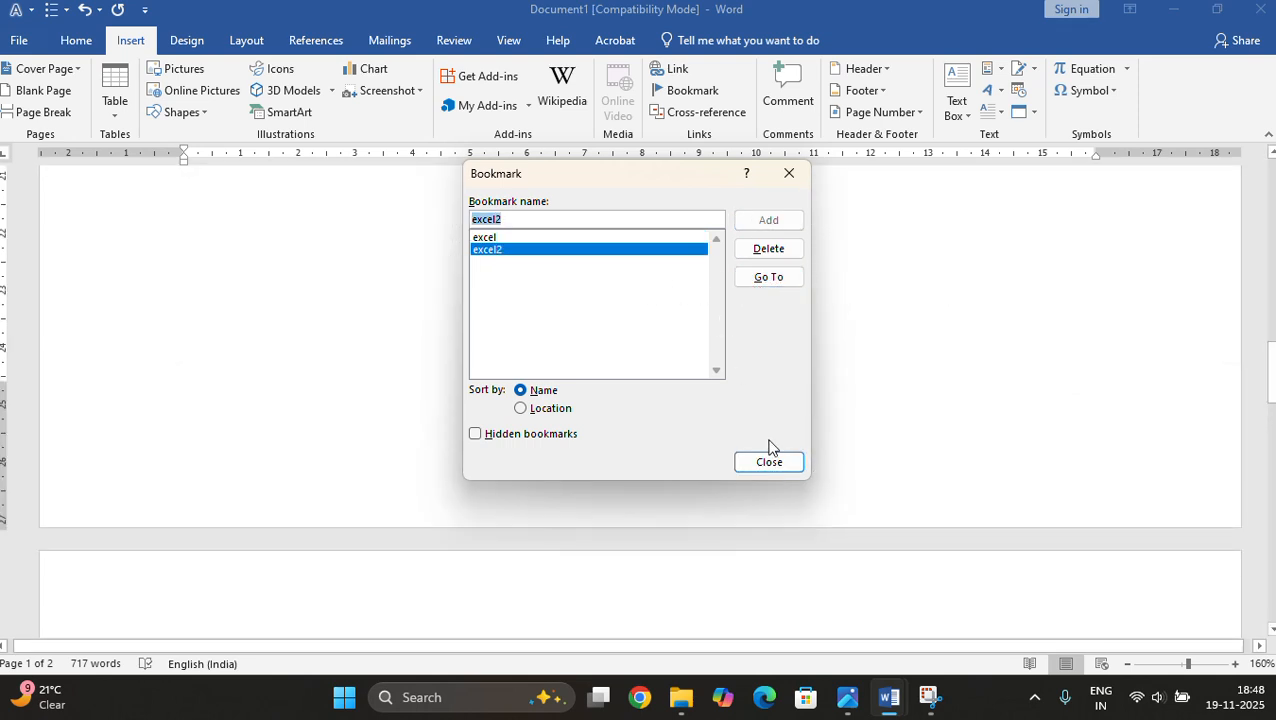
click(769, 462)
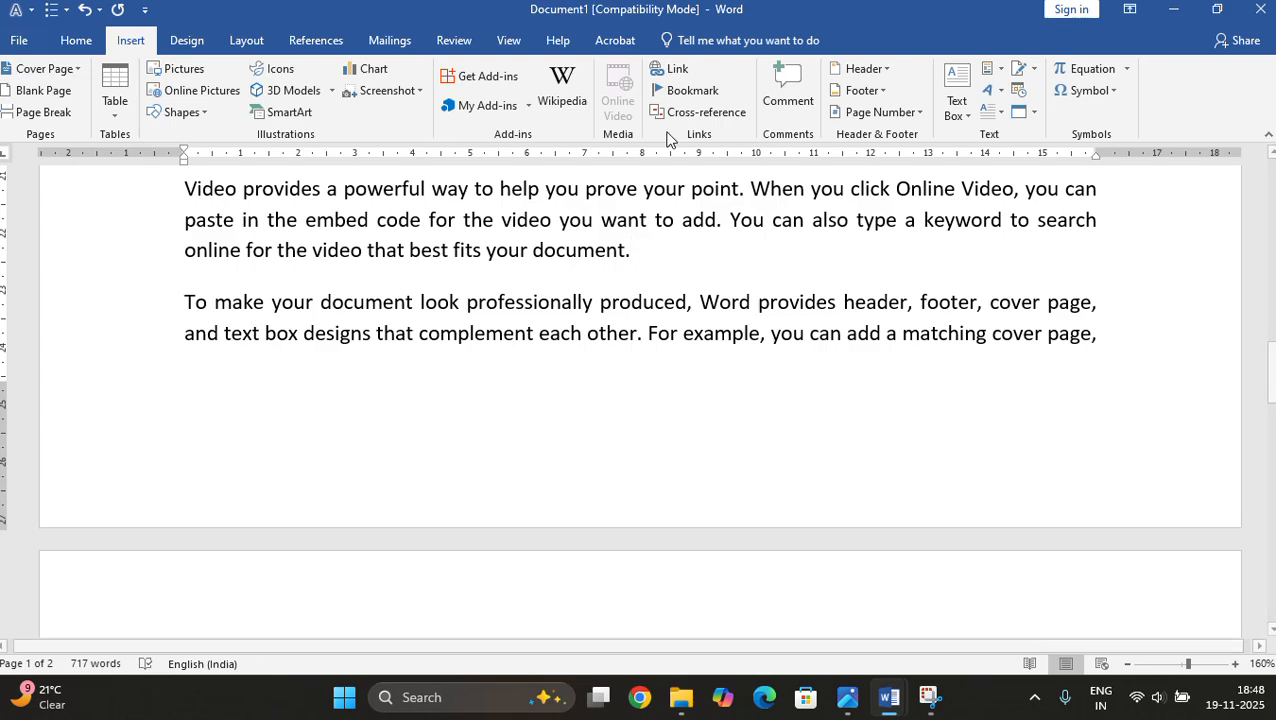
Insert blank lines before the document's first paragraph until all the text starts on page 2.
scroll(618, 368, up, 1)
scroll(618, 368, up, 5)
scroll(718, 367, down, 5)
scroll(724, 372, up, 2)
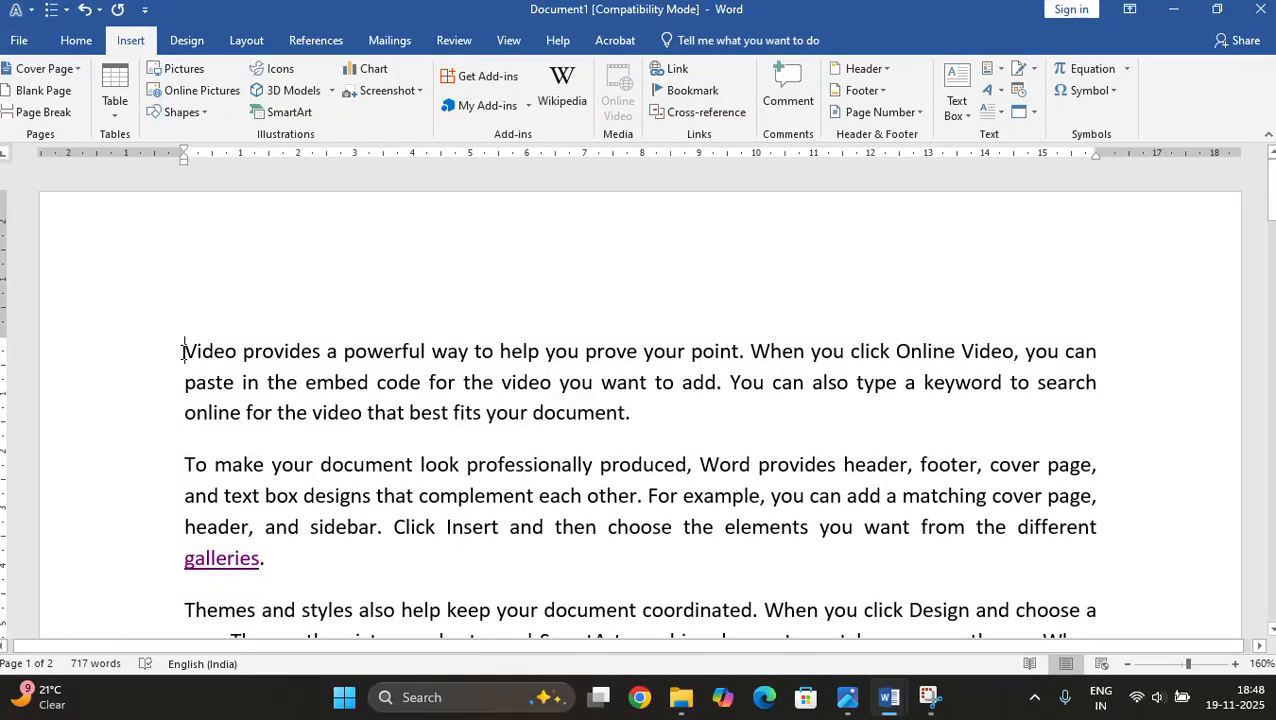
scroll(640, 400, up, 4)
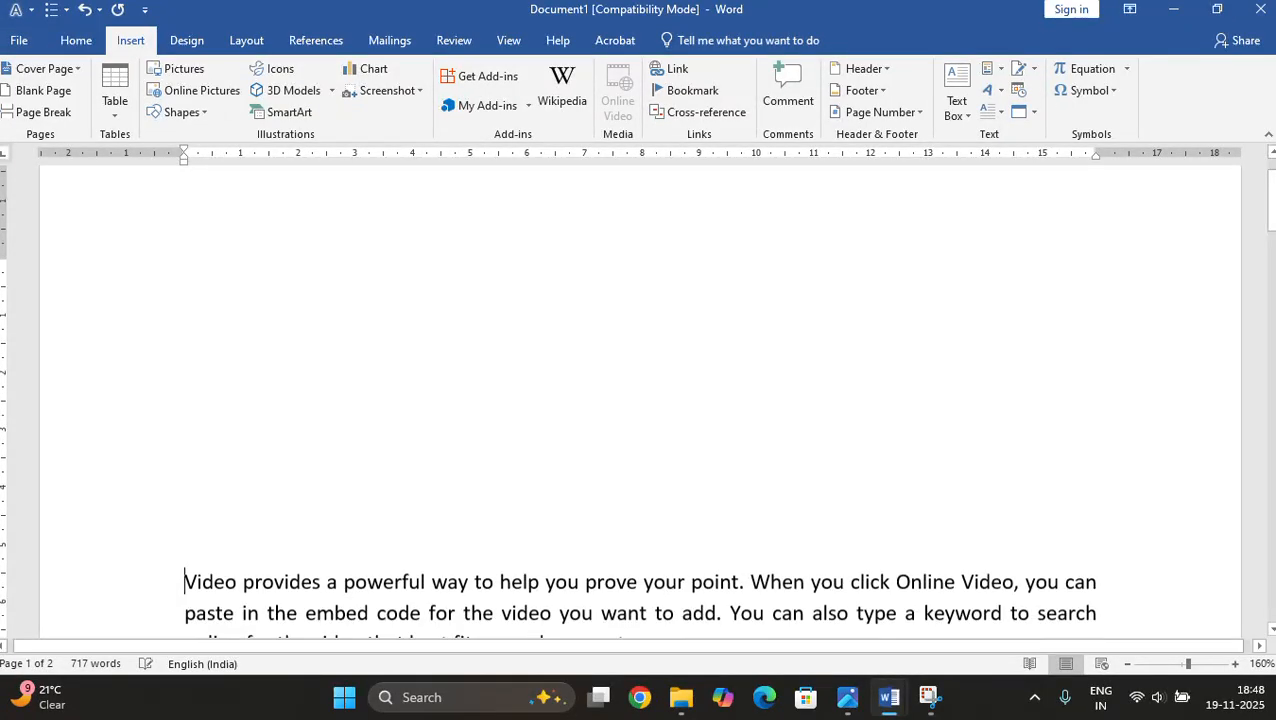
key(Return)
key(Return)
key(Return)
key(Return)
key(Return)
key(Return)
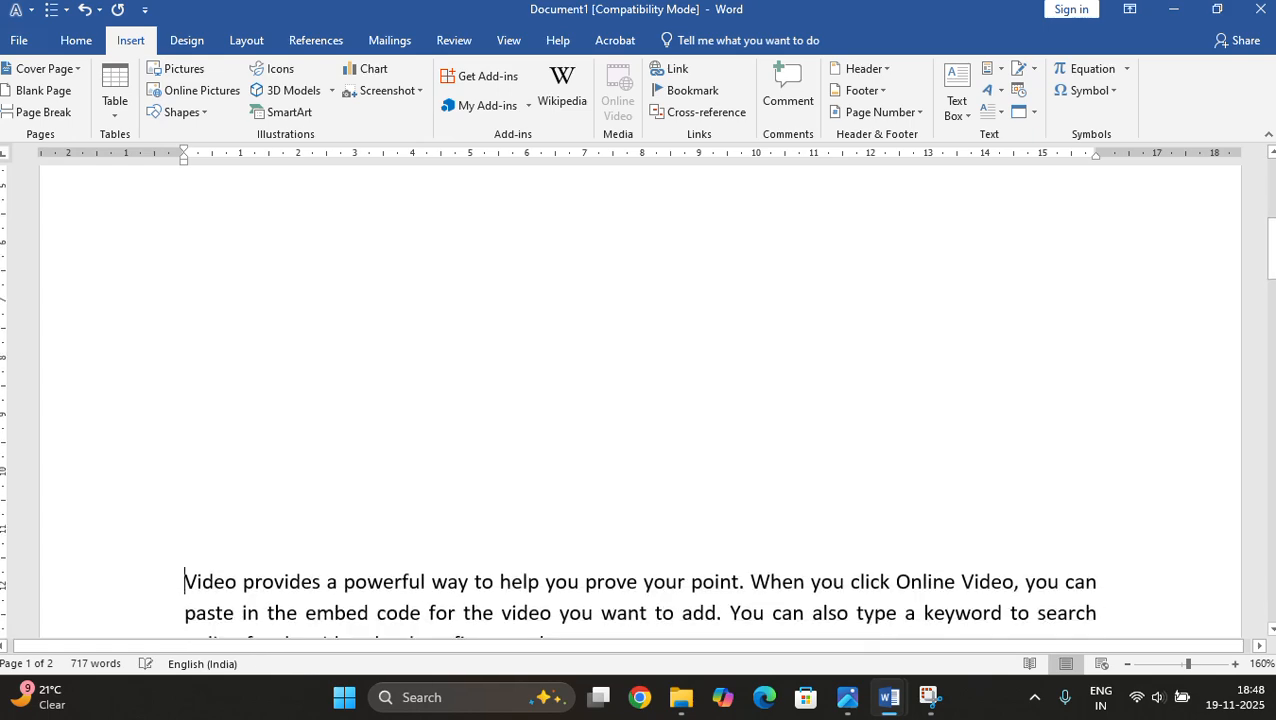
key(Return)
key(Return)
key(Return)
key(Return)
key(Return)
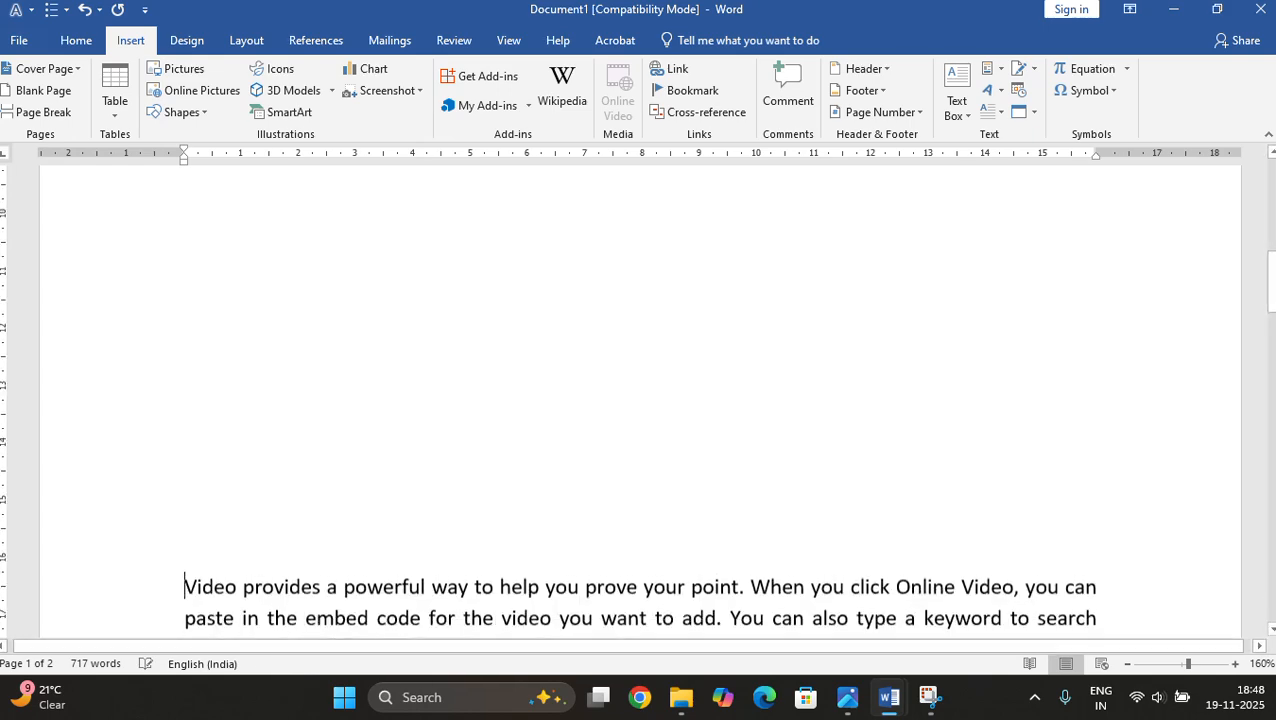
key(Return)
key(Return)
key(Return)
key(Return)
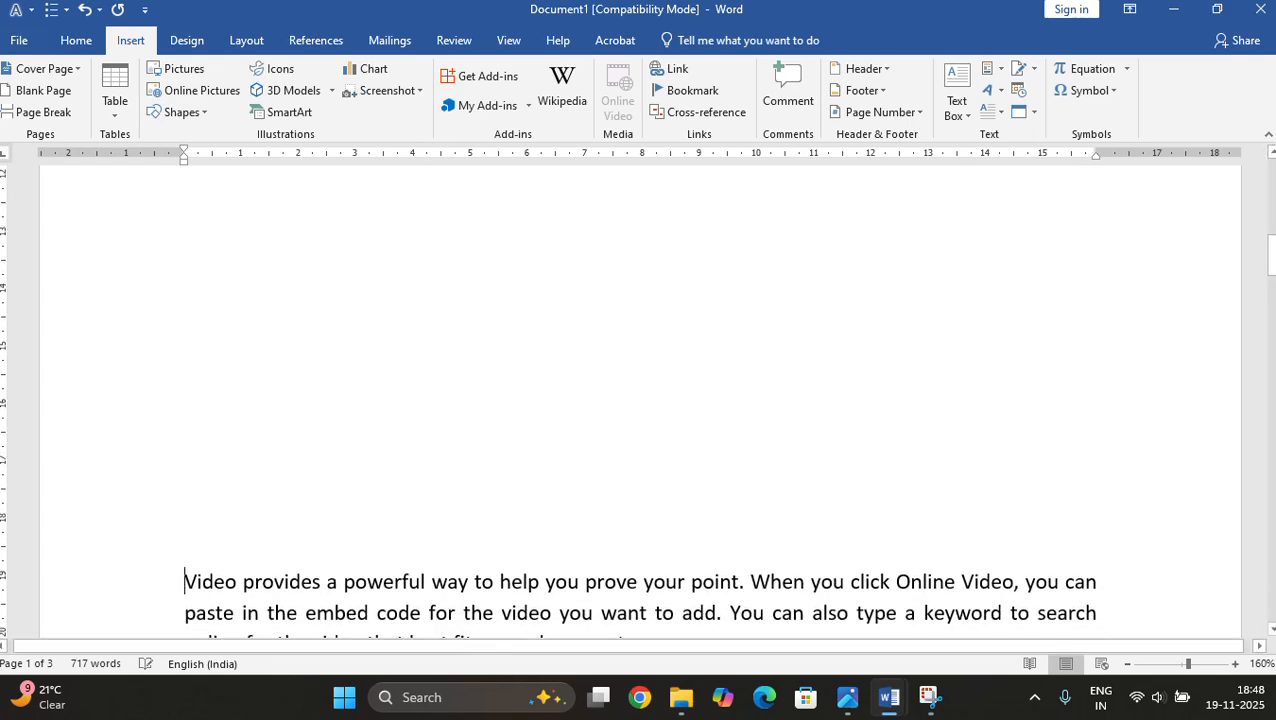
key(Return)
key(Return)
key(Return)
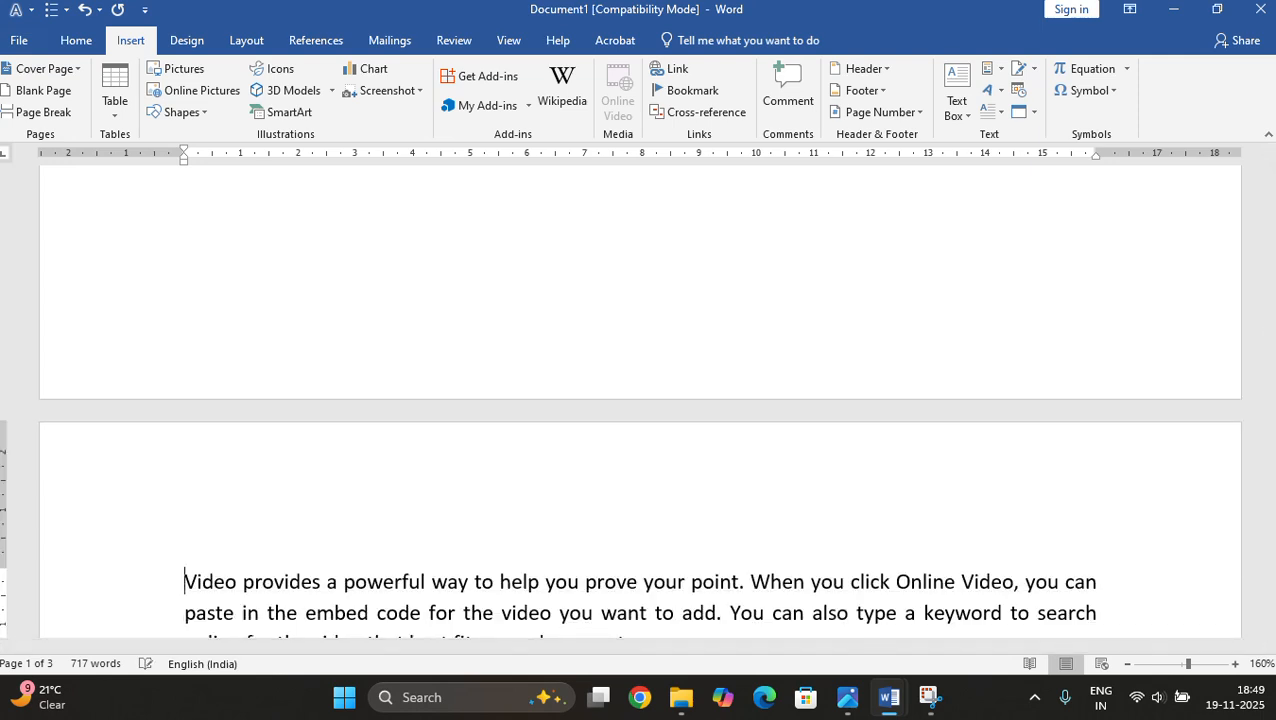
key(Return)
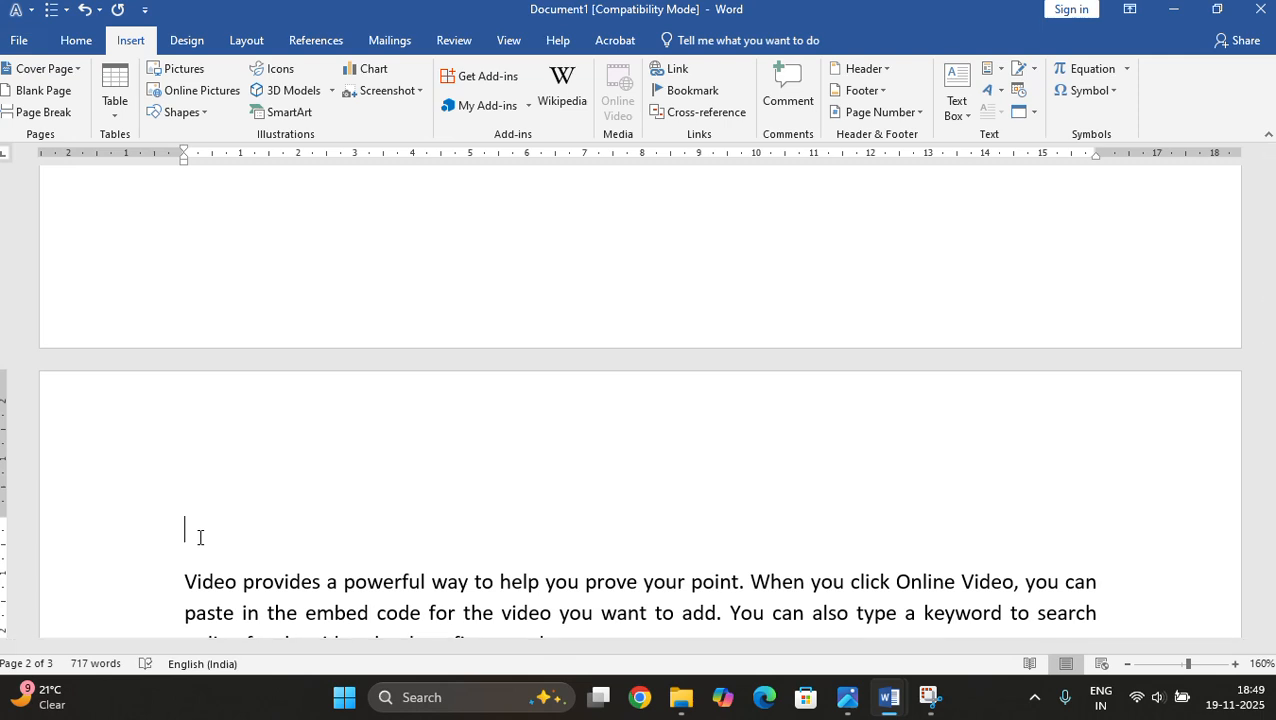
Add the line Keyboard above the text at the start of page 2 and style it as Heading 2.
text(Keyboard)
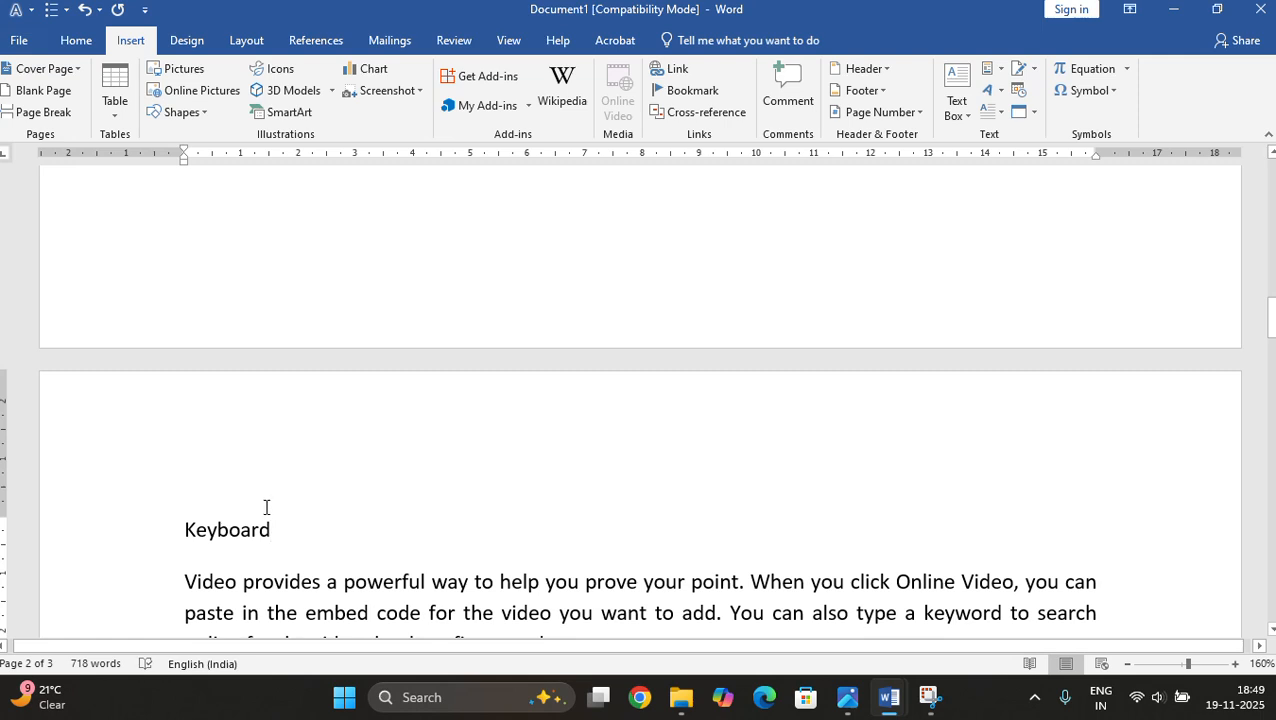
click(76, 40)
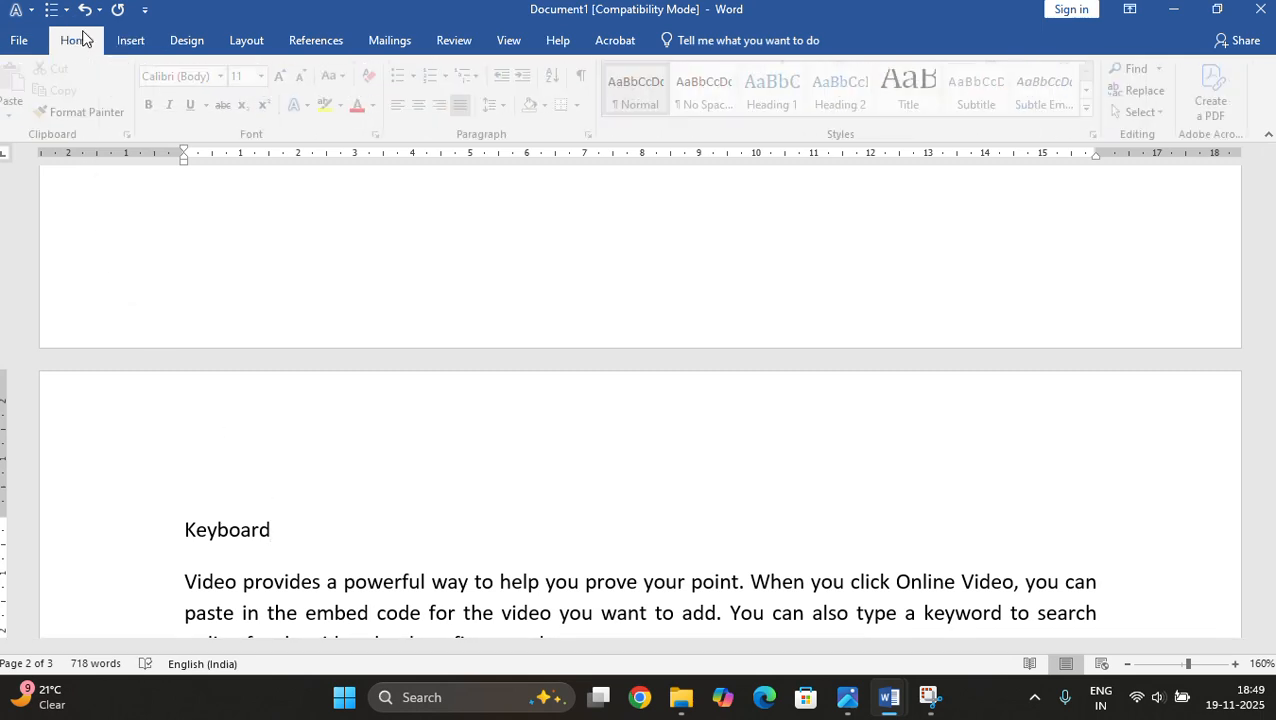
click(846, 89)
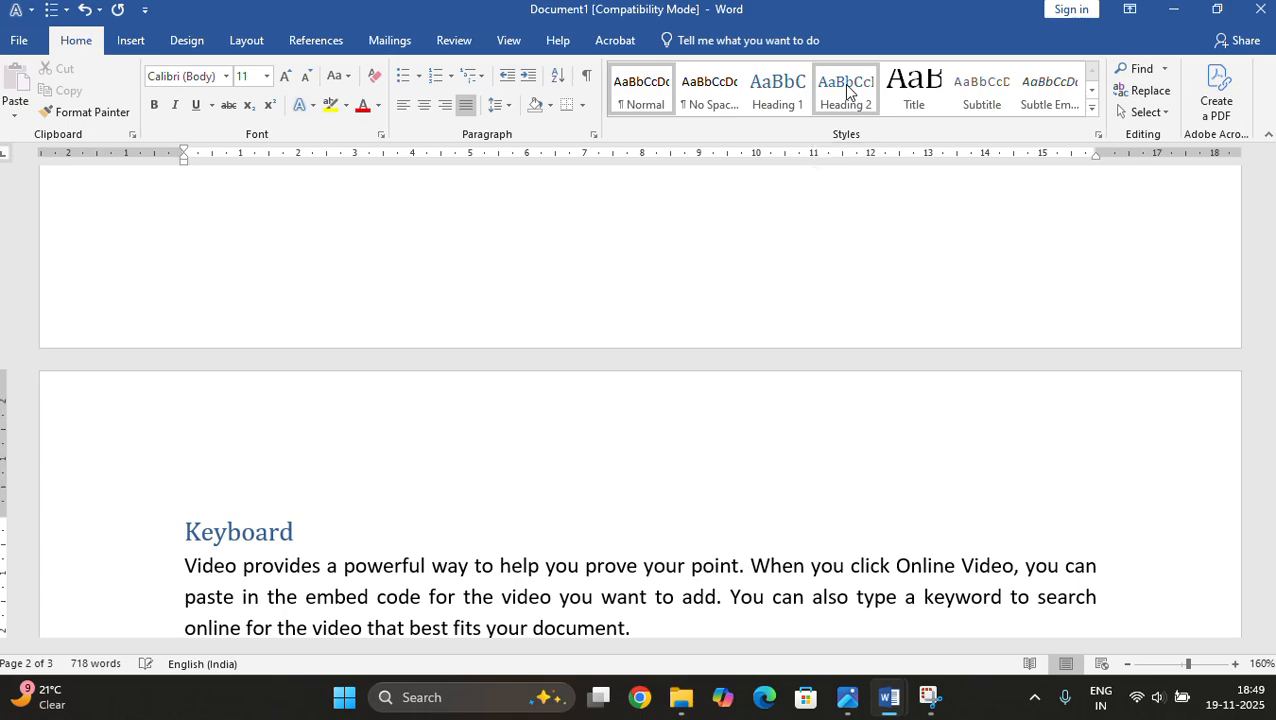
Push the text after page 2's "Reading is easier" paragraph onto page 3 with blank lines and head it Mouse in Heading 2.
scroll(698, 379, down, 8)
scroll(651, 444, down, 1)
click(579, 268)
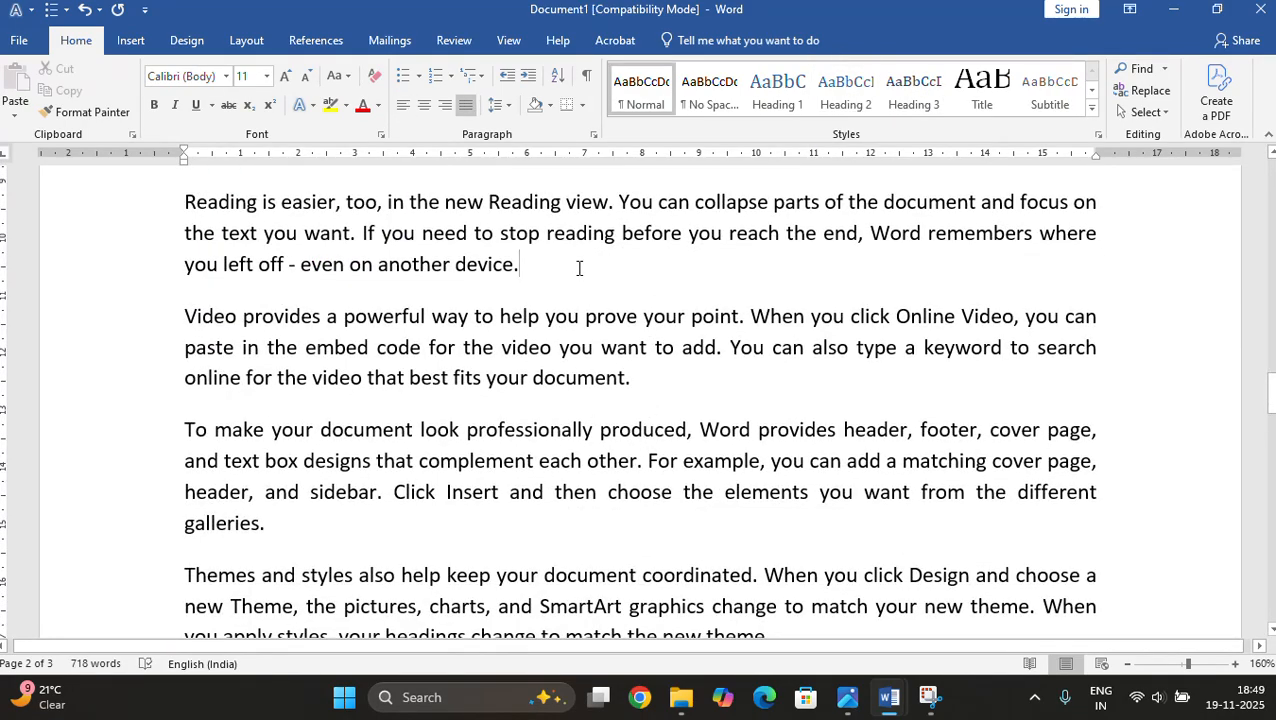
key(Return)
key(Return)
key(Return)
key(Return)
key(Return)
key(Return)
key(Return)
key(Return)
key(Return)
key(Return)
key(Return)
key(Return)
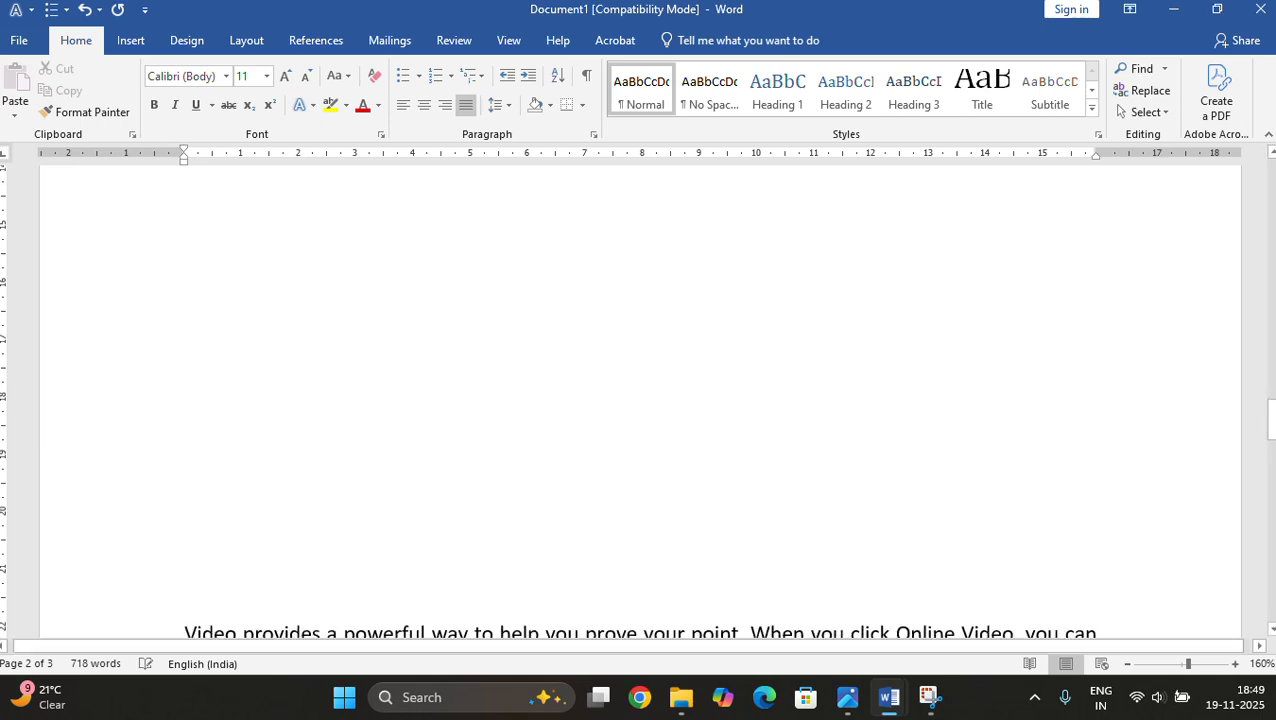
key(Return)
key(Return)
key(Return)
key(Return)
key(Return)
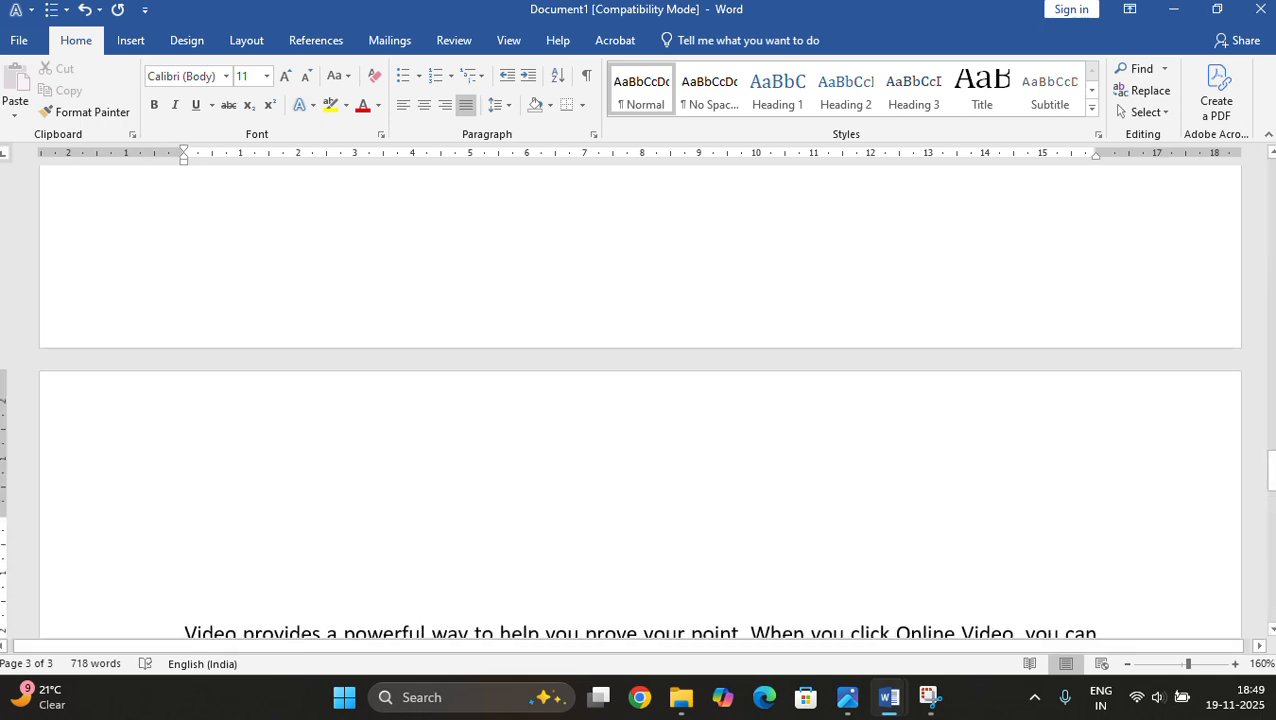
text(Mouse)
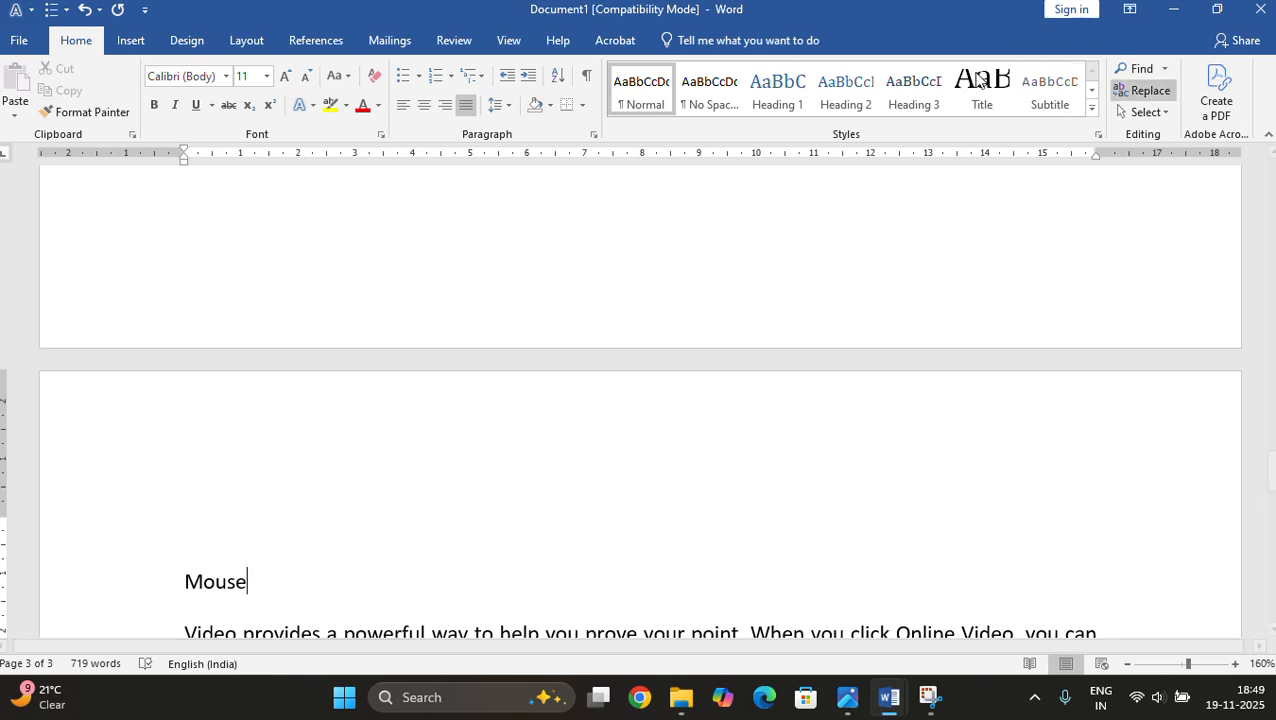
click(845, 88)
Push the text after page 3's "Reading is easier" paragraph onto page 4 with blank lines and head it Printer in Heading 1.
scroll(1103, 472, down, 2)
scroll(1100, 468, up, 10)
scroll(1091, 462, down, 2)
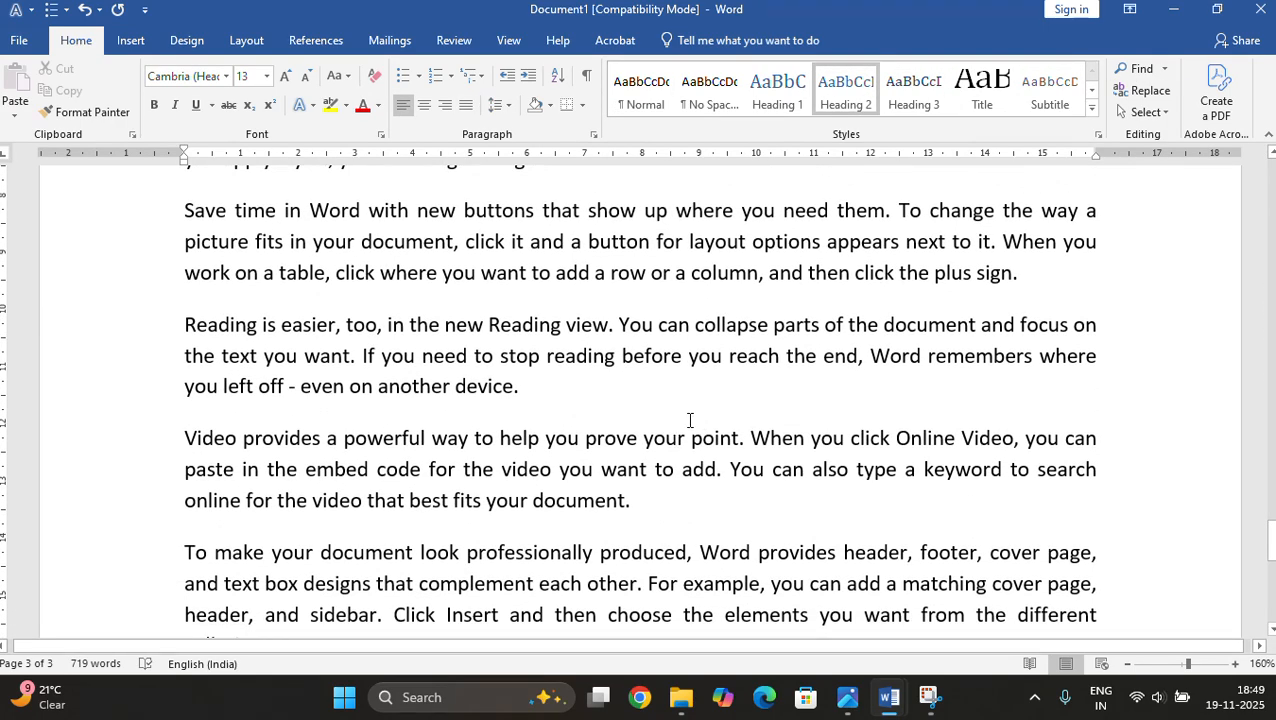
click(686, 413)
key(Return)
key(Return)
key(Return)
key(Return)
key(Return)
key(Return)
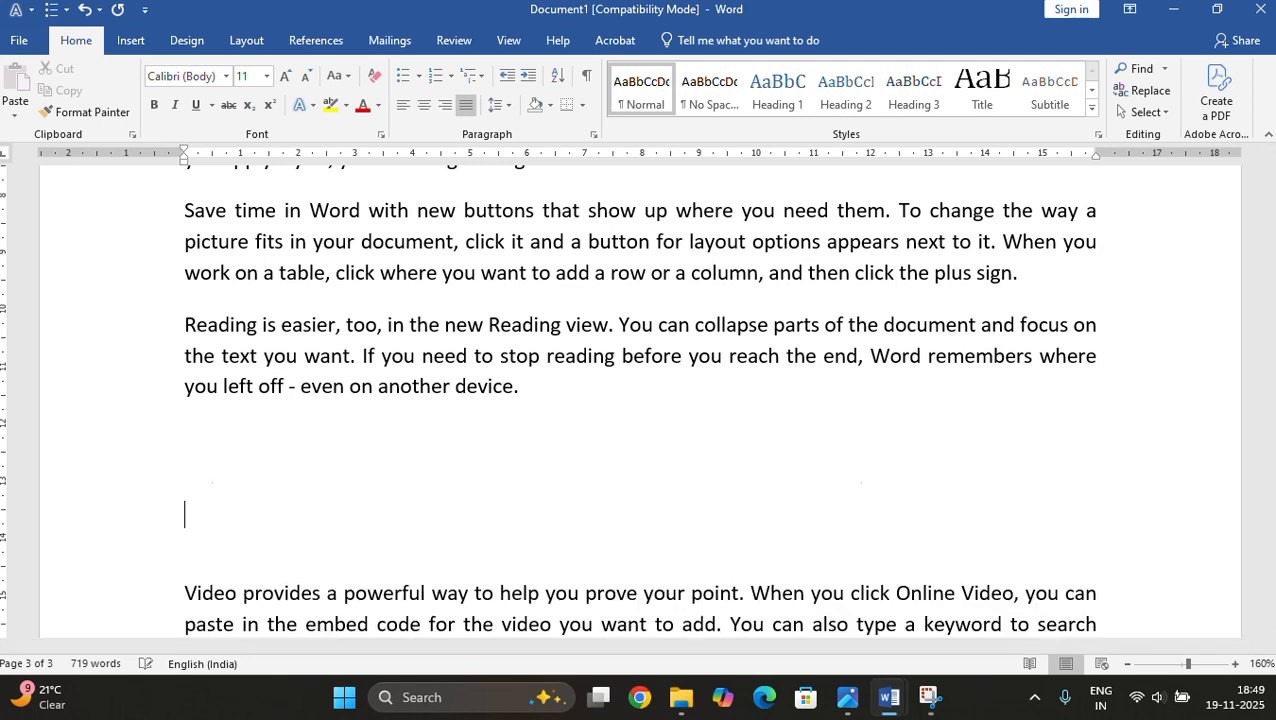
key(Return)
key(Return)
key(Return)
key(Return)
key(Return)
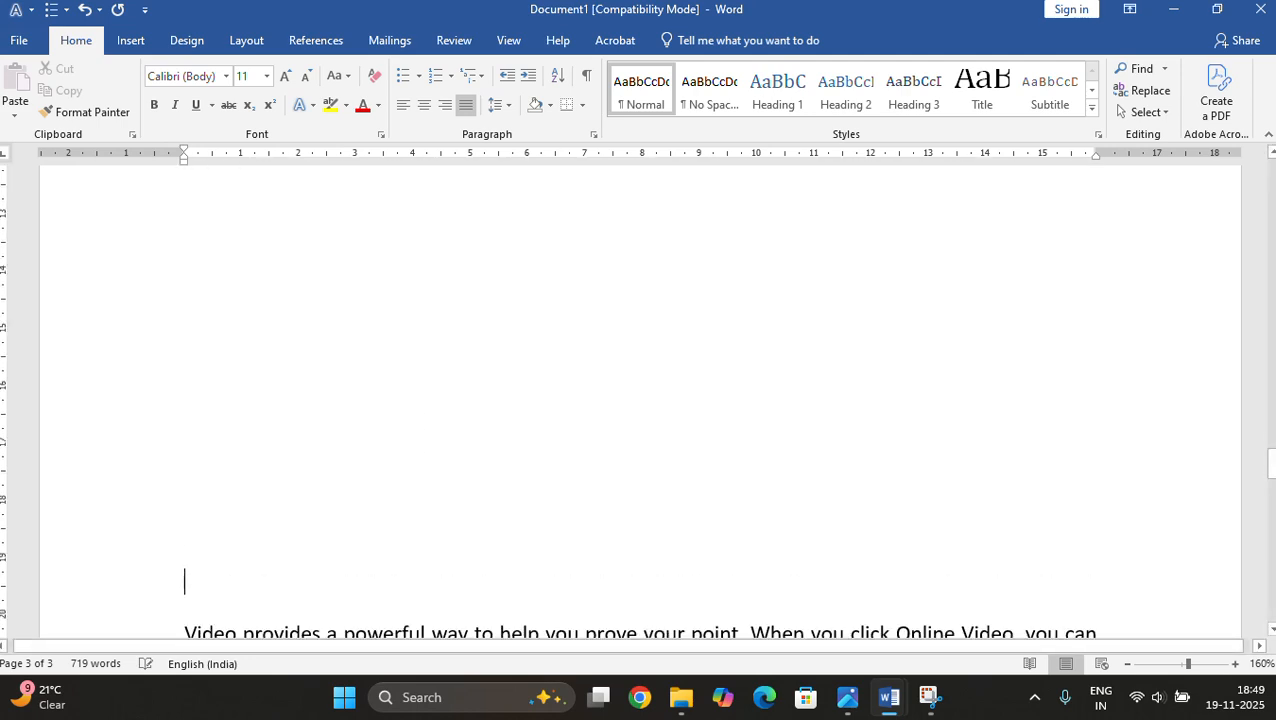
key(Return)
key(Return)
key(Return)
key(Return)
key(Return)
key(Return)
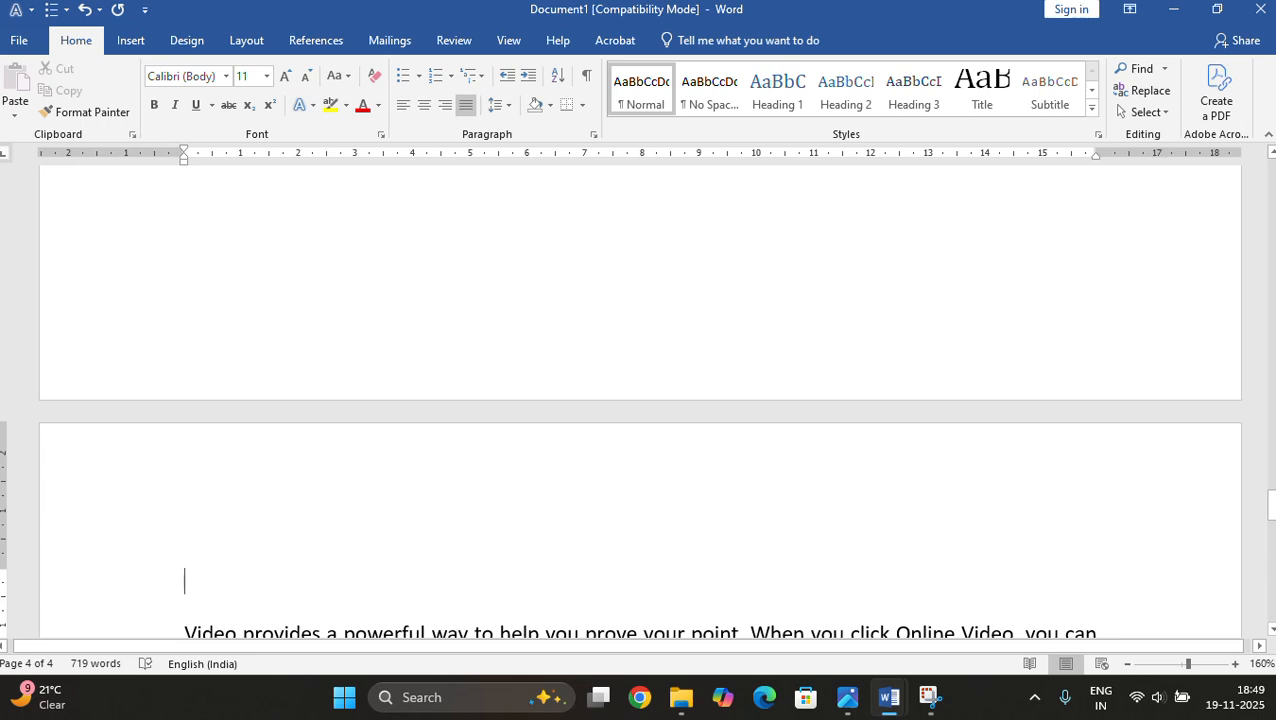
text(Printer)
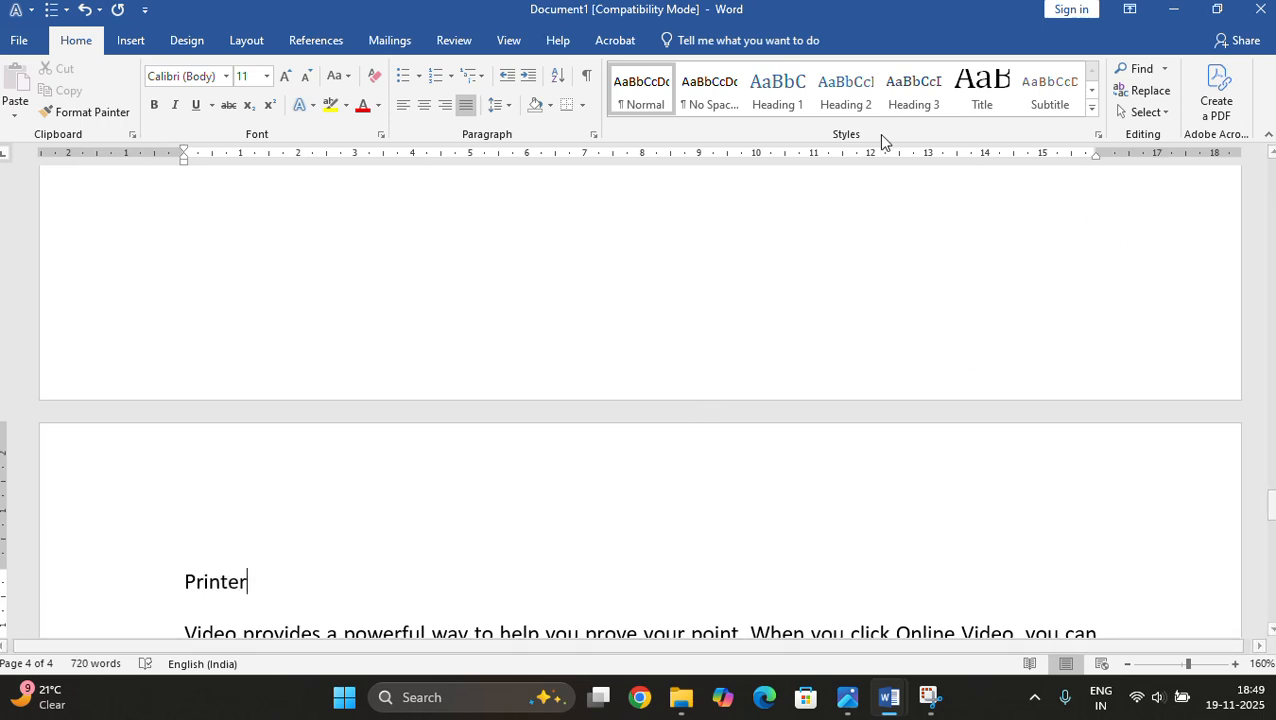
click(778, 89)
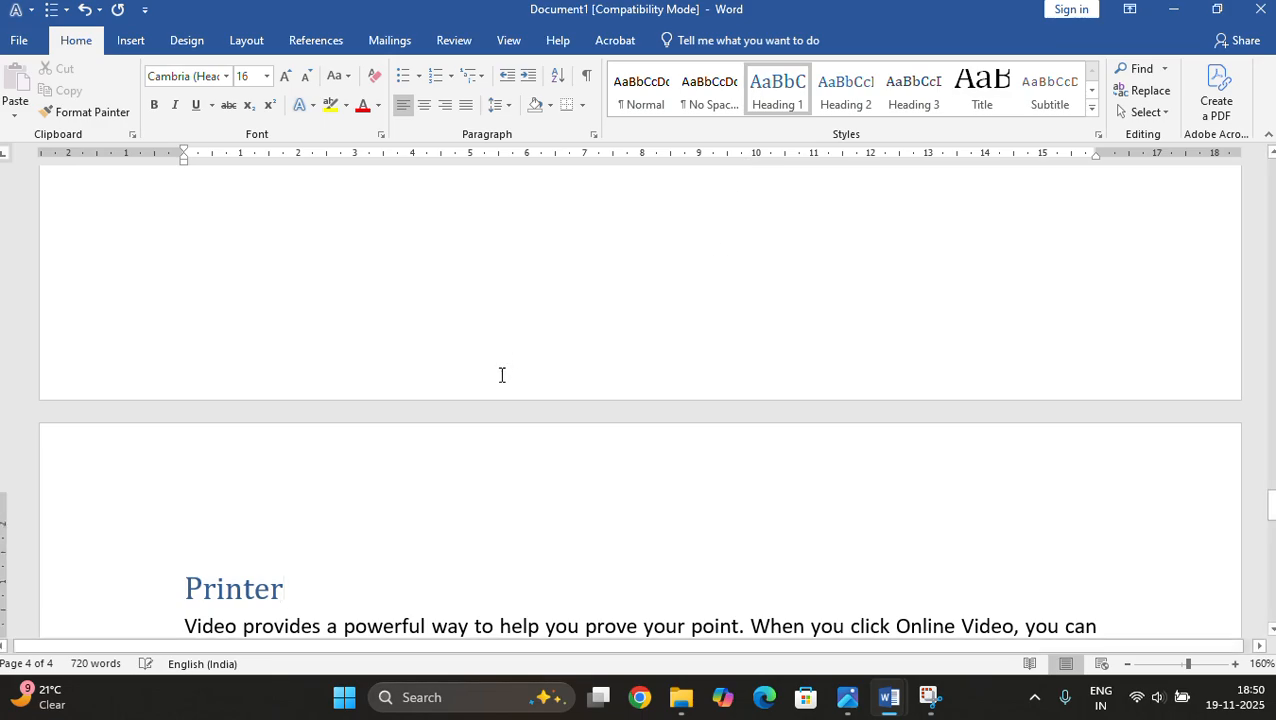
Insert a table with three columns and five rows at the start of the empty first page.
scroll(627, 413, down, 5)
scroll(677, 418, up, 20)
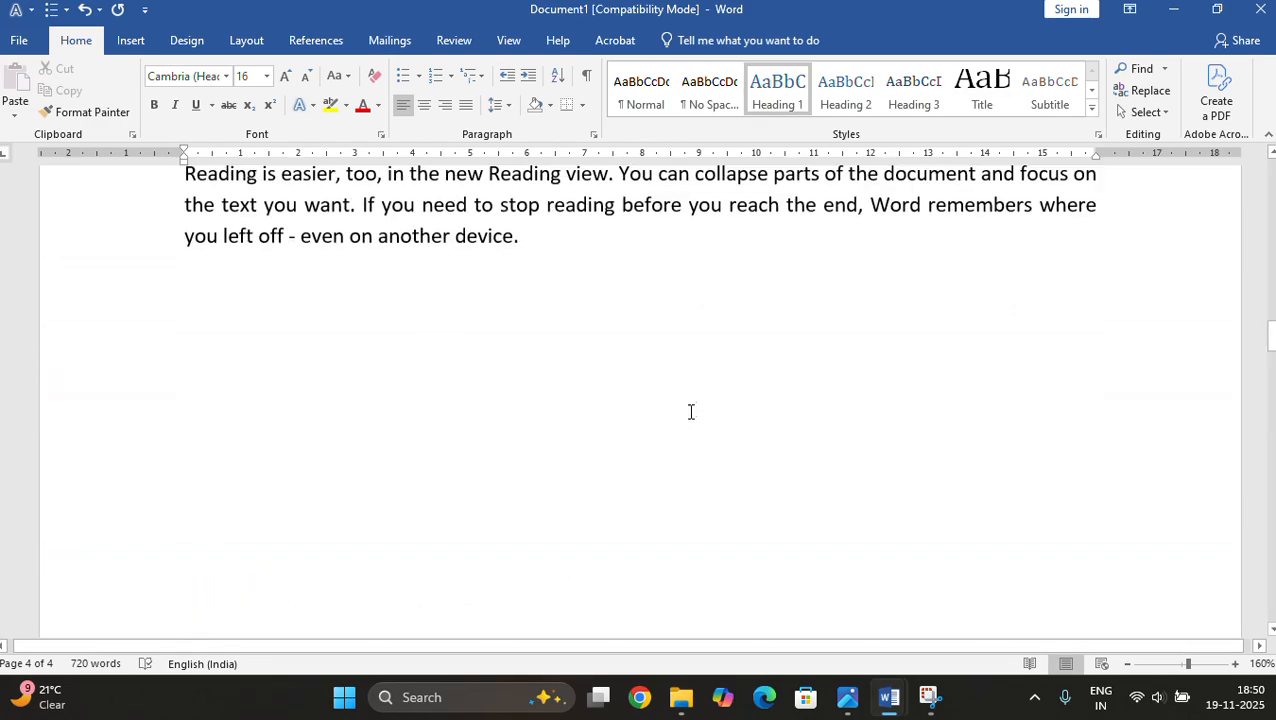
scroll(707, 347, up, 20)
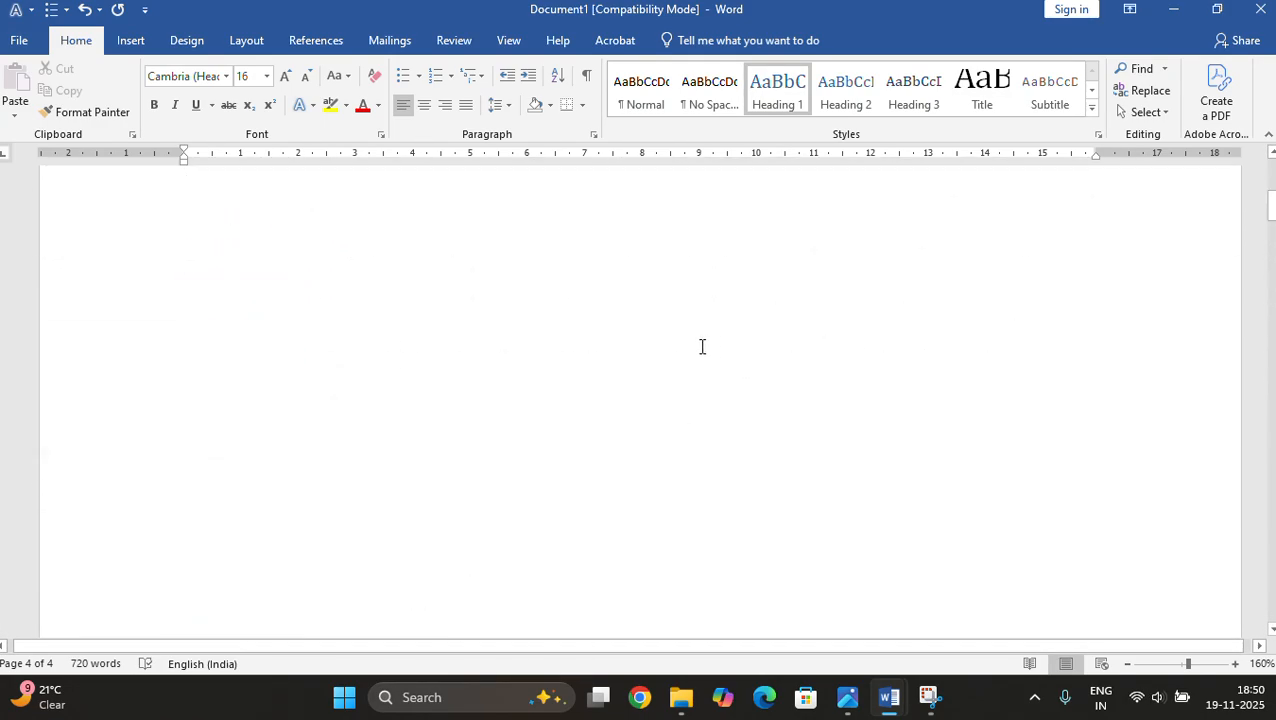
click(231, 313)
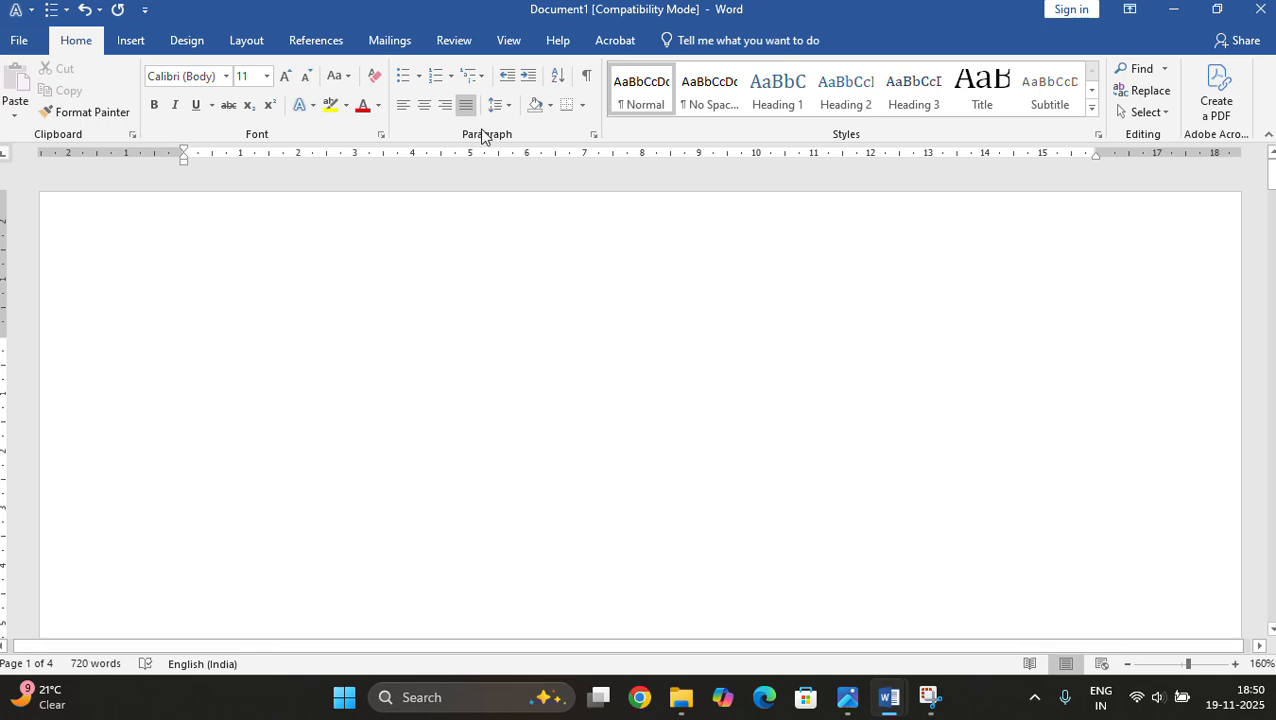
click(118, 42)
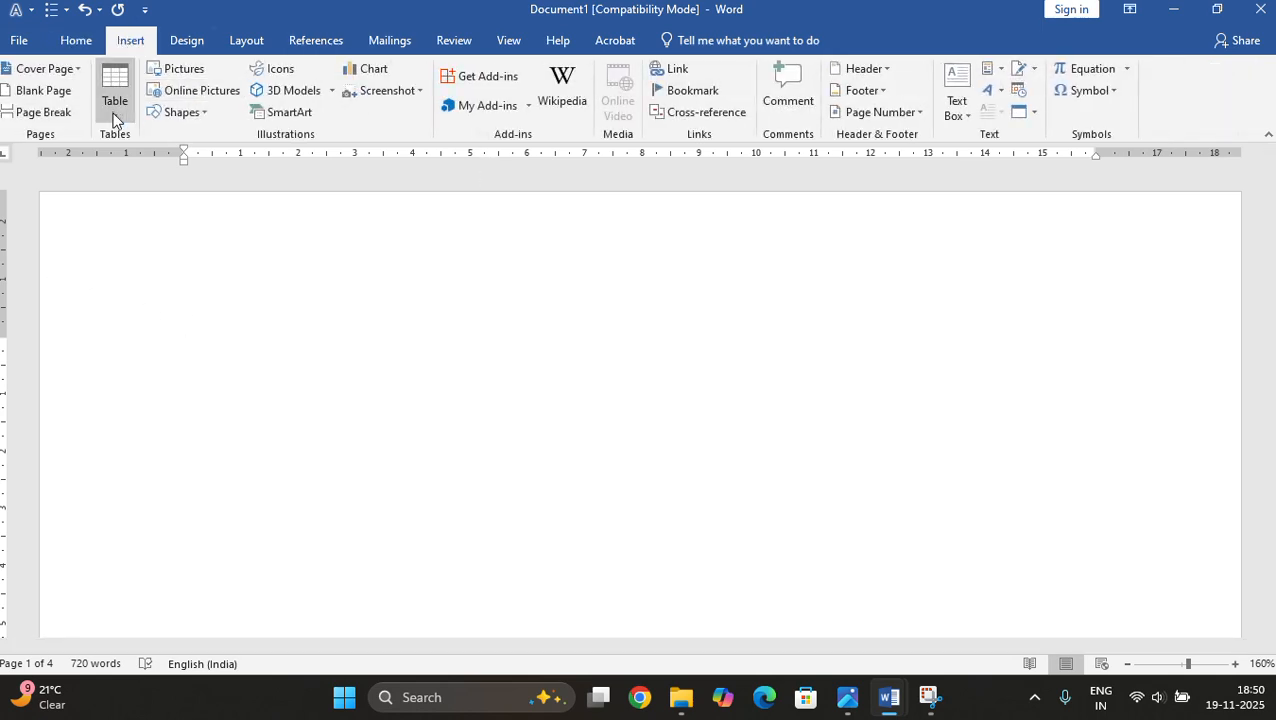
click(114, 100)
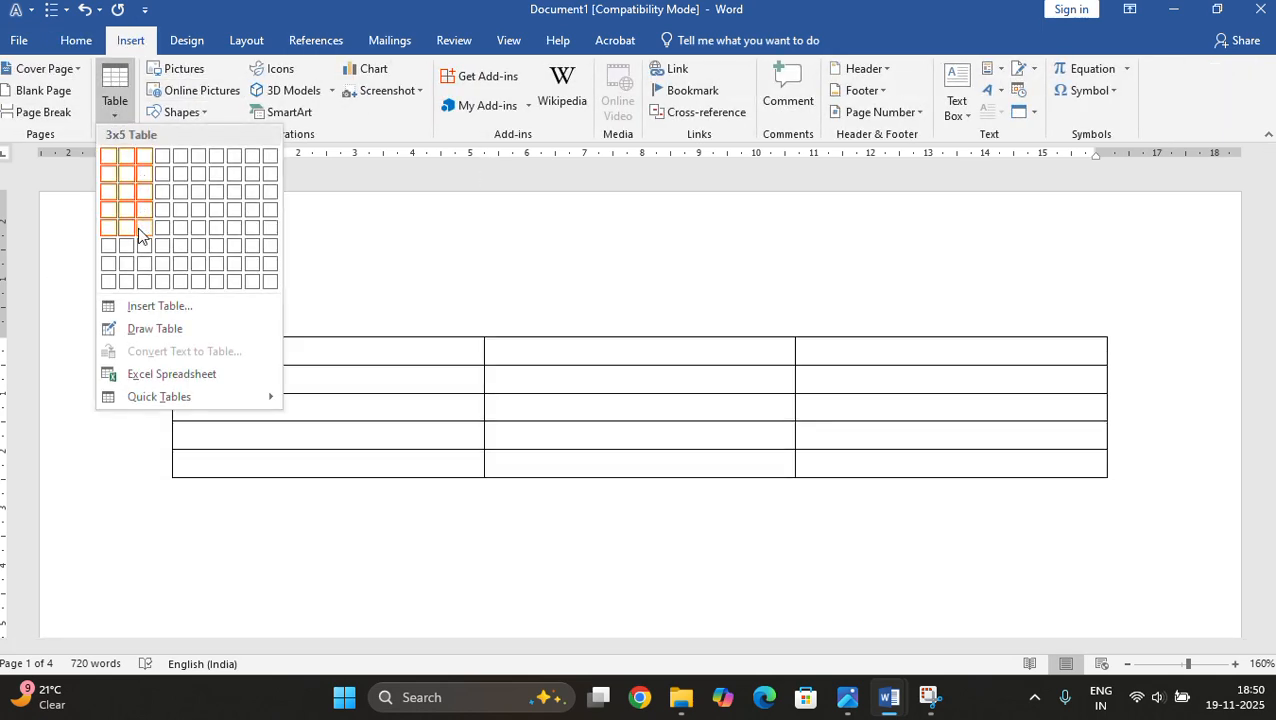
click(145, 228)
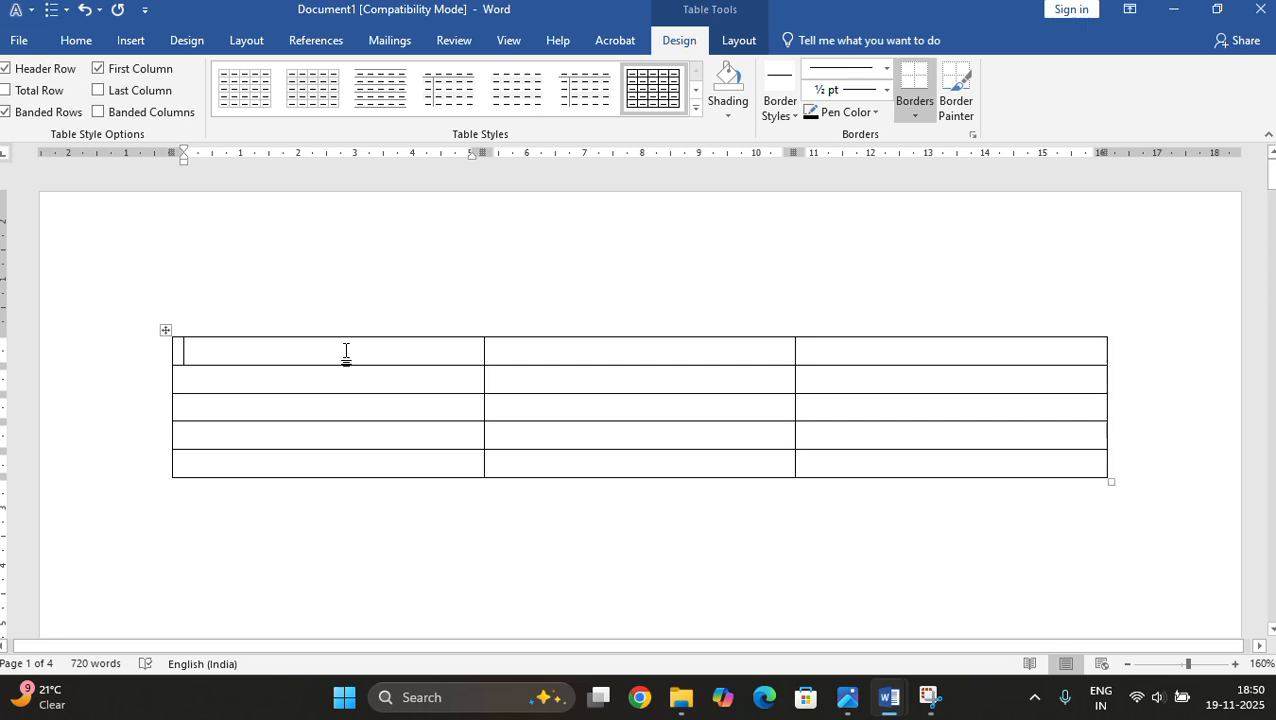
Fill the table's header row with Sr no, Heading and Page no.
text(Sr m)
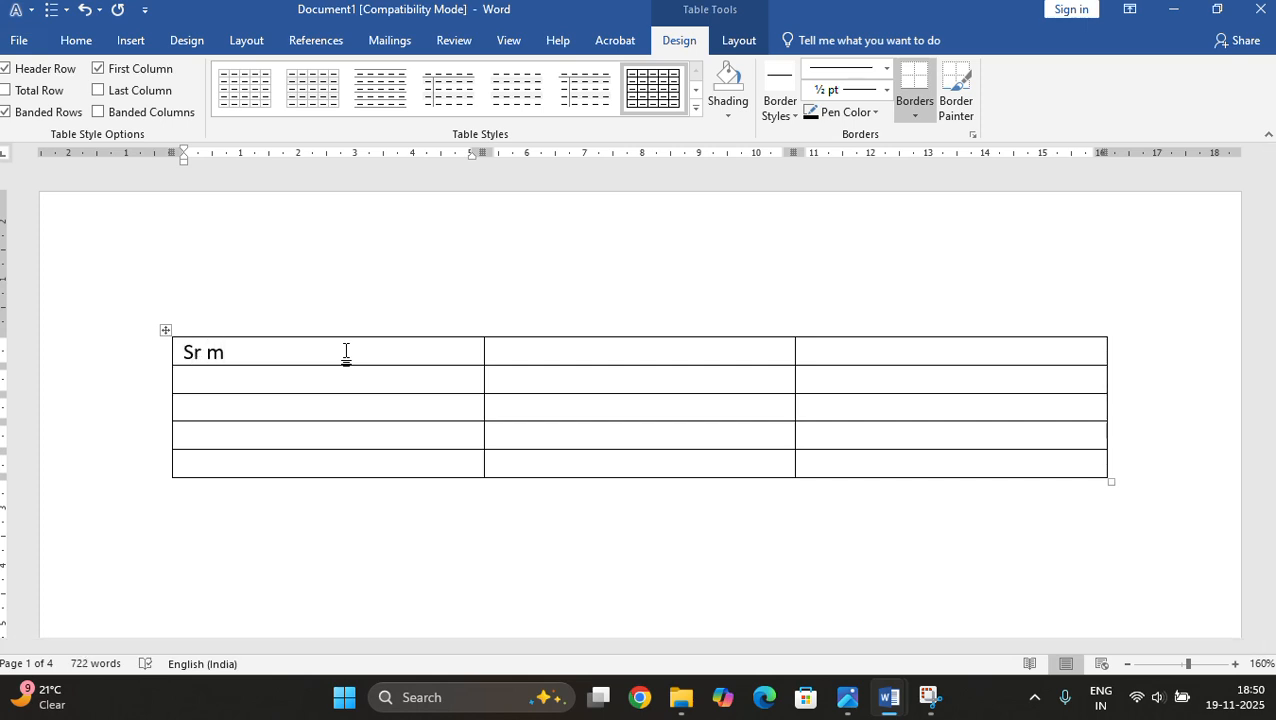
key(BackSpace)
text(no)
key(Tab)
text(He)
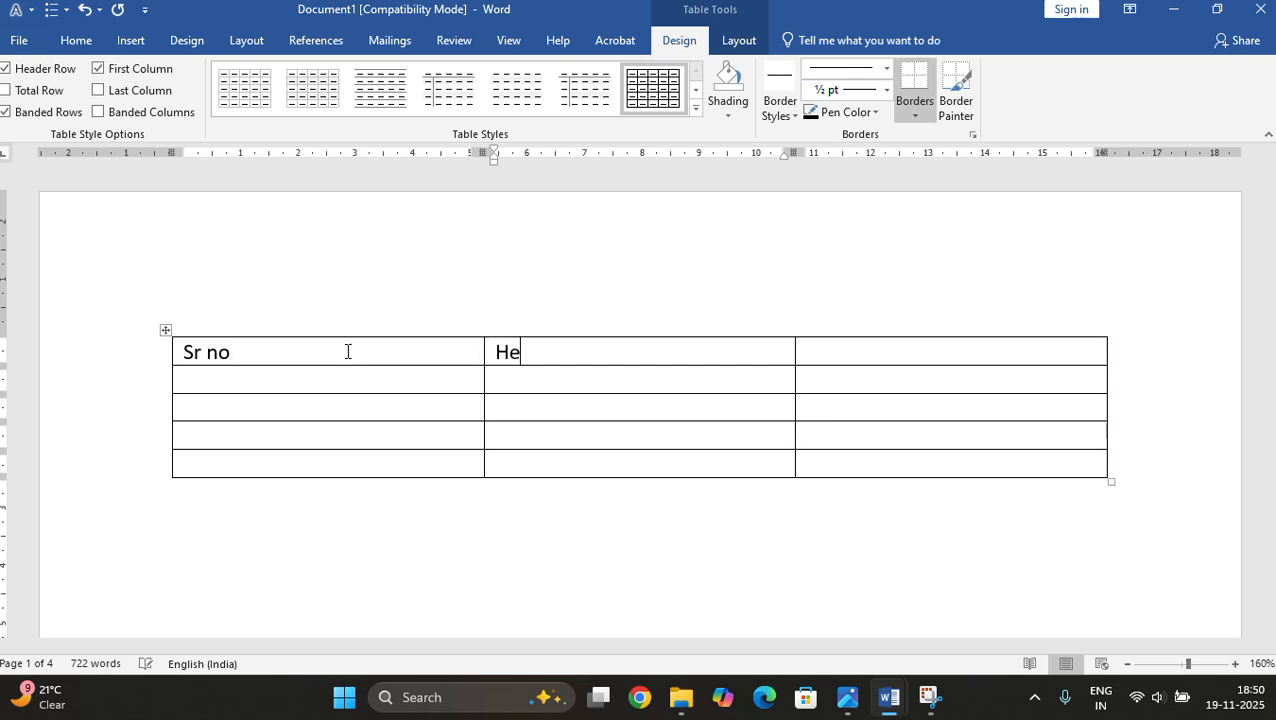
text(ading)
key(Tab)
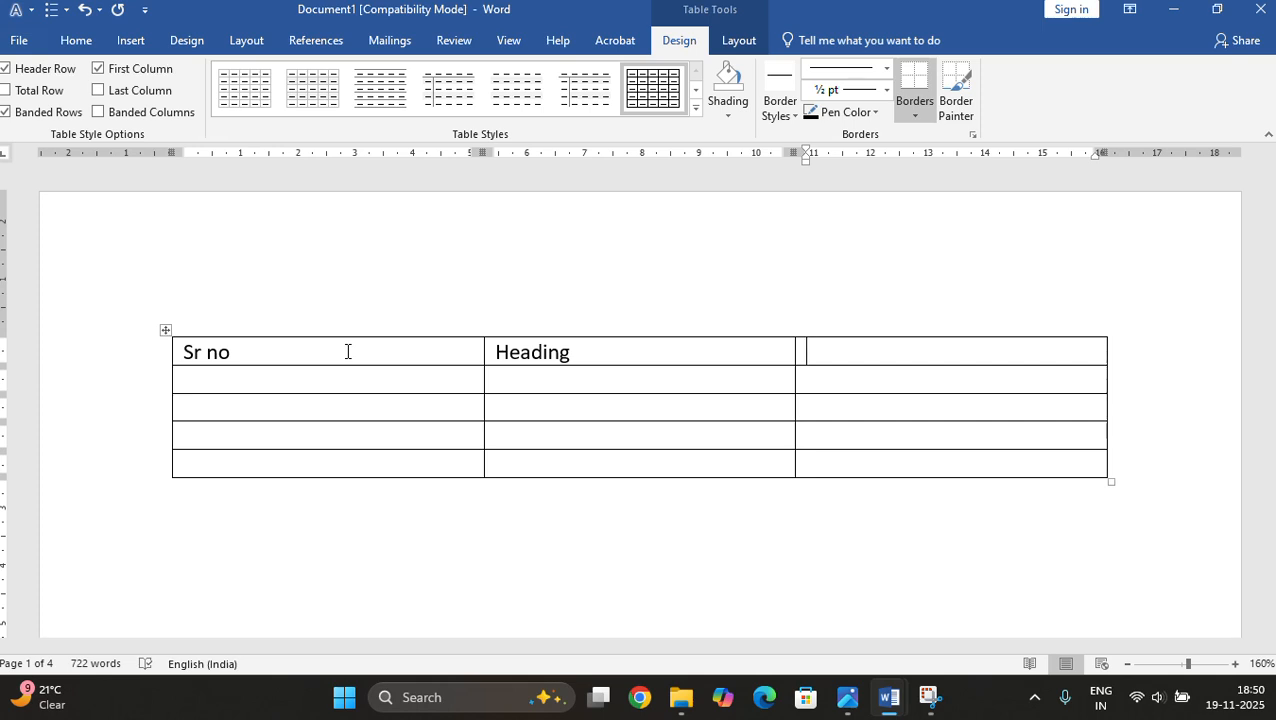
text(Pager)
key(BackSpace)
text(no)
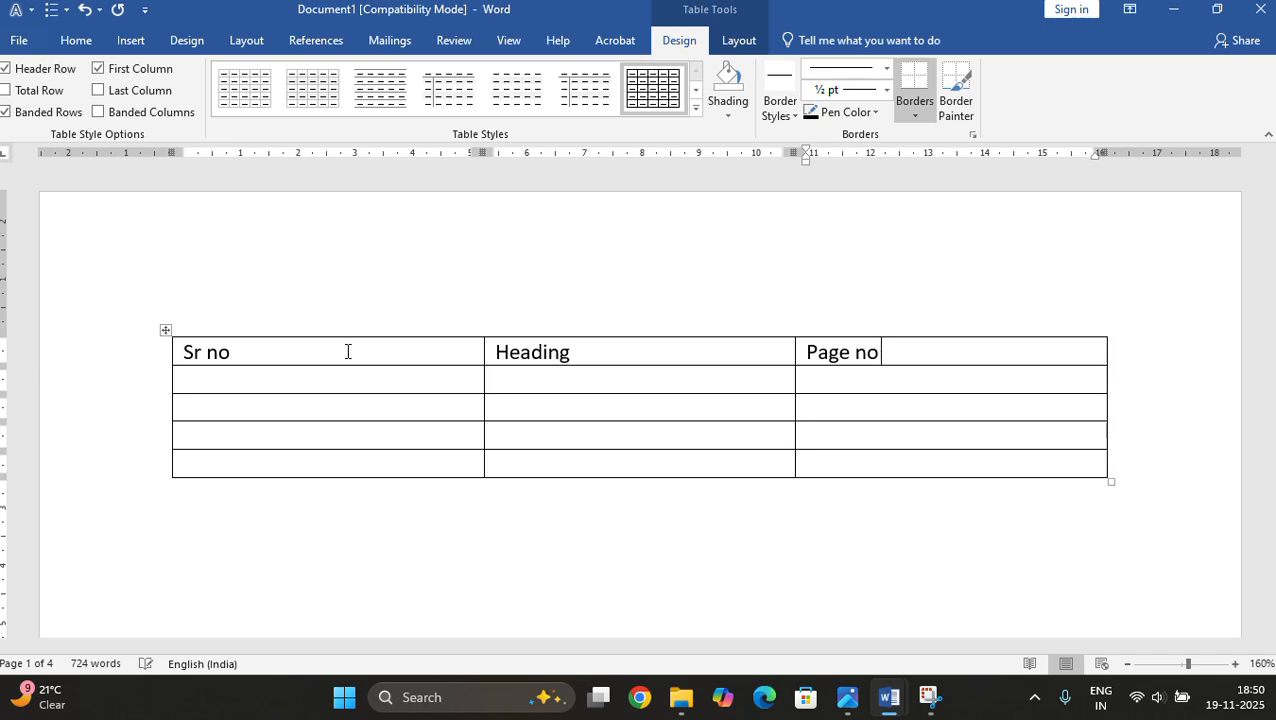
Number the four rows below the header 1 to 4 in the Sr no column.
click(317, 388)
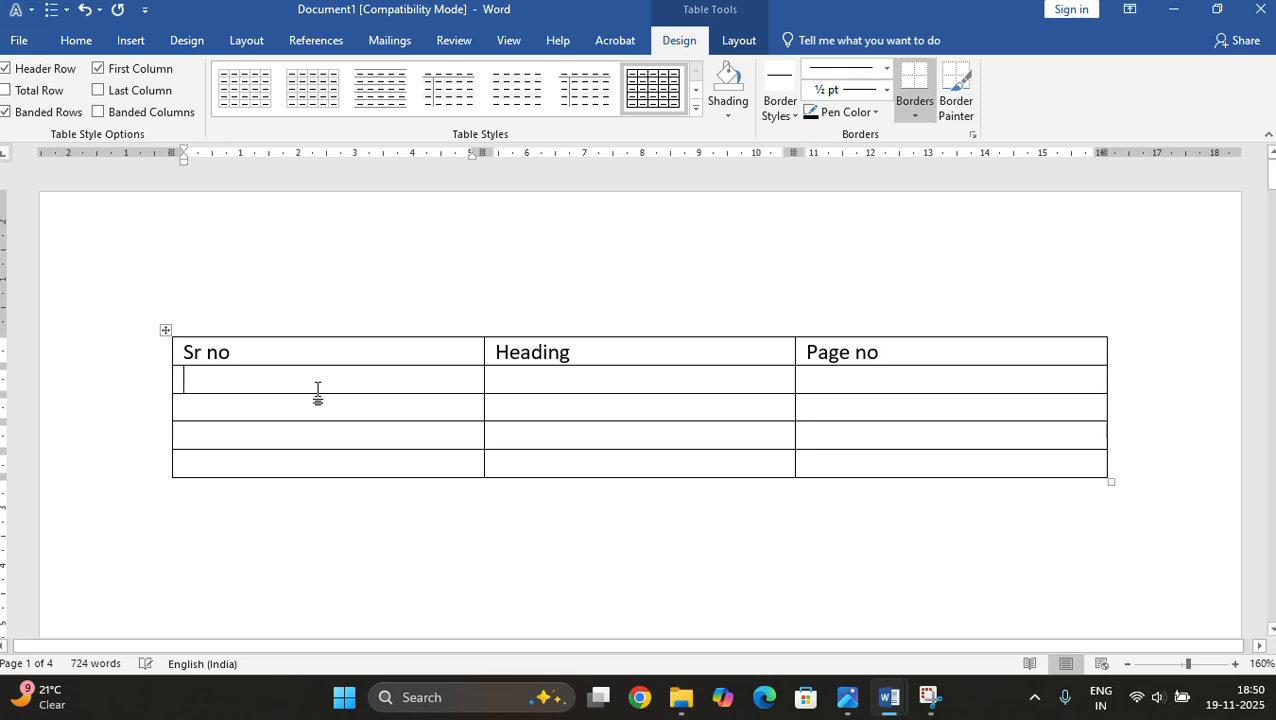
text(1)
key(Down)
text(2)
key(Down)
text(3)
text(4)
Insert a hyperlinked cross-reference to the Keyboard heading's text in the Heading column of row 1.
click(606, 385)
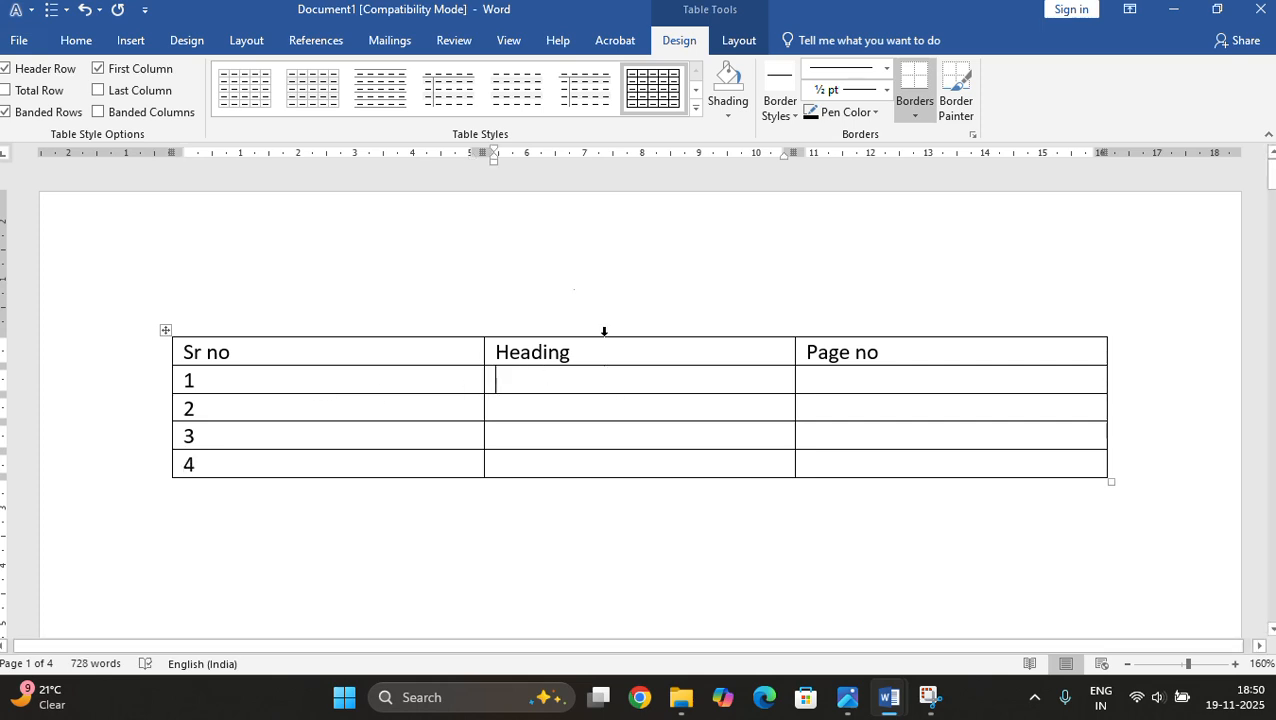
click(131, 42)
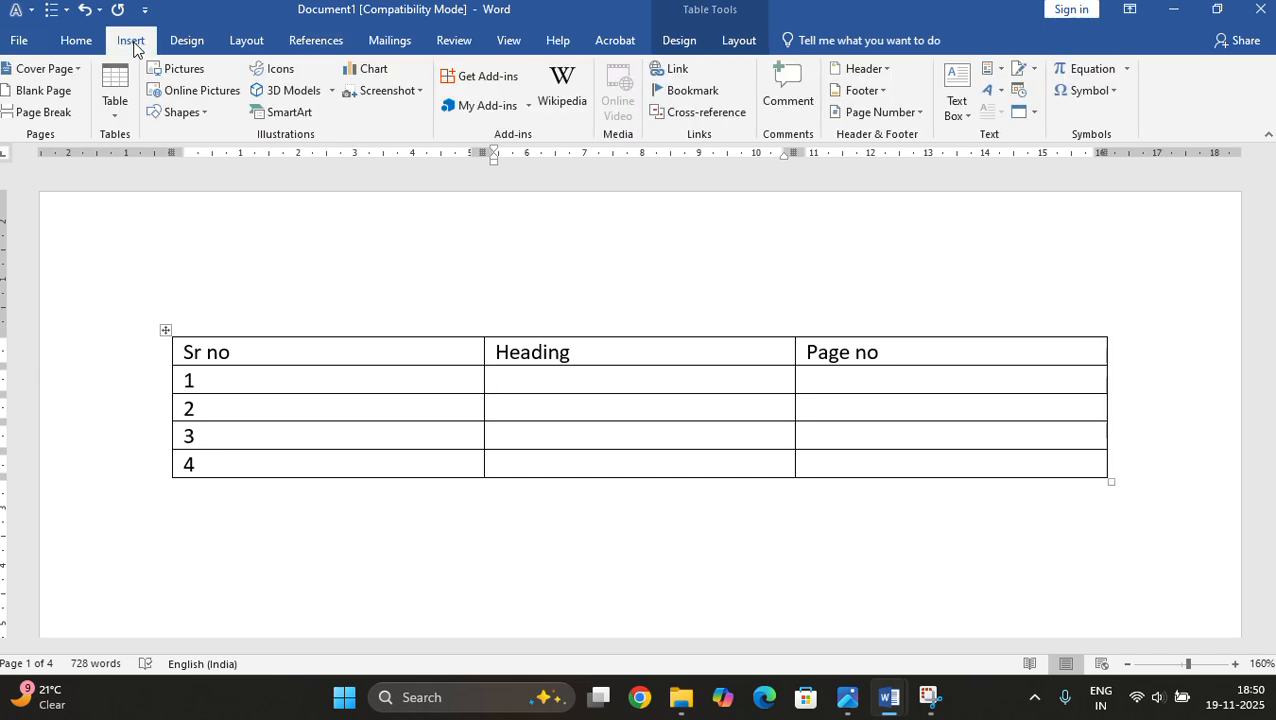
click(680, 114)
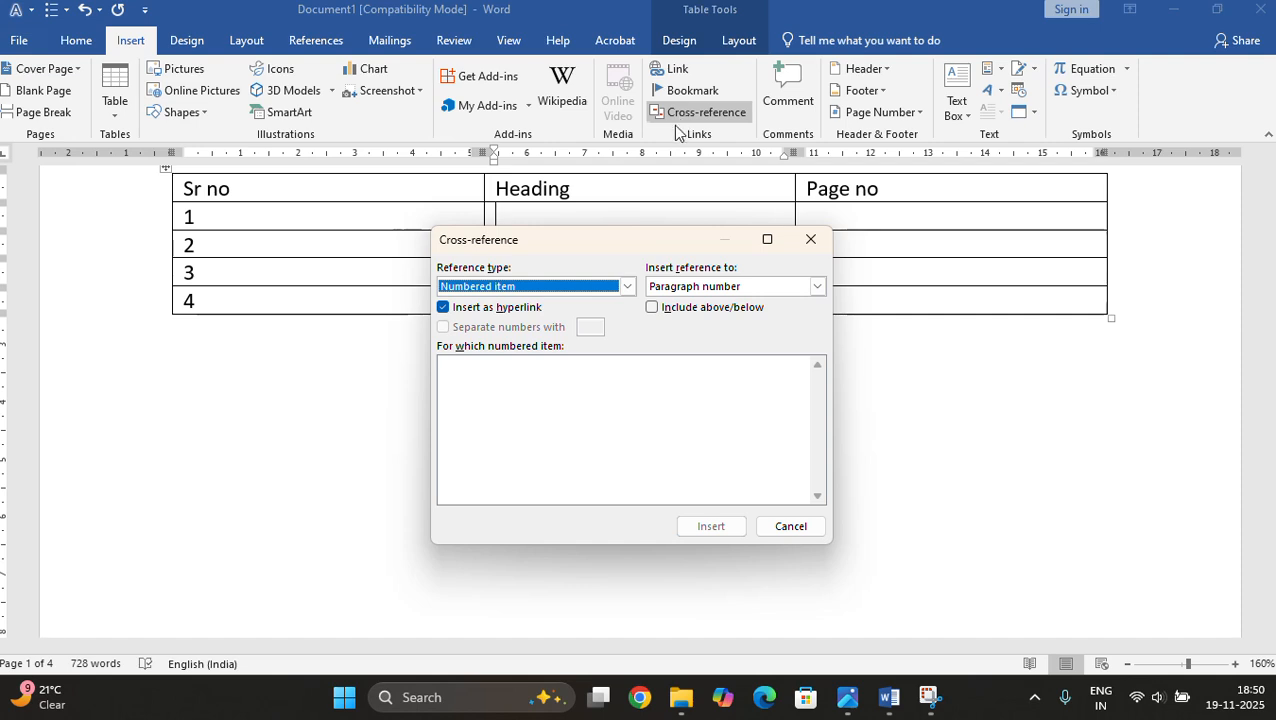
drag(619, 241, 685, 355)
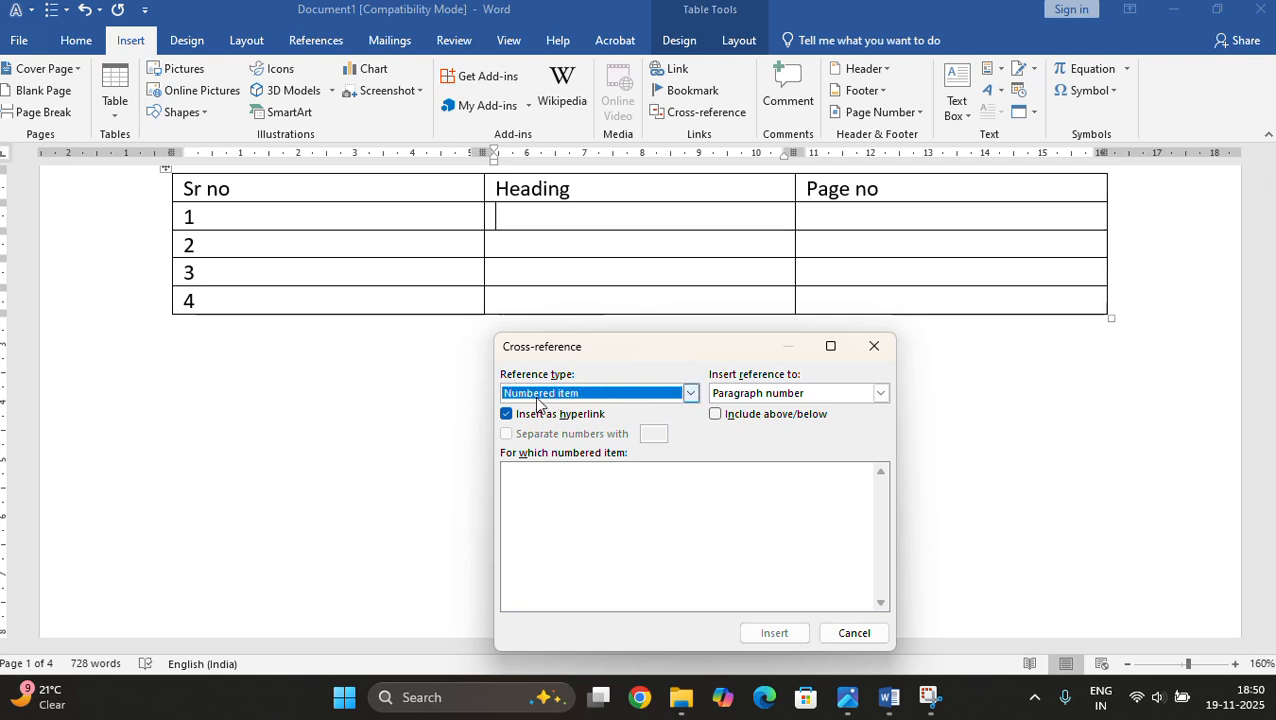
click(690, 394)
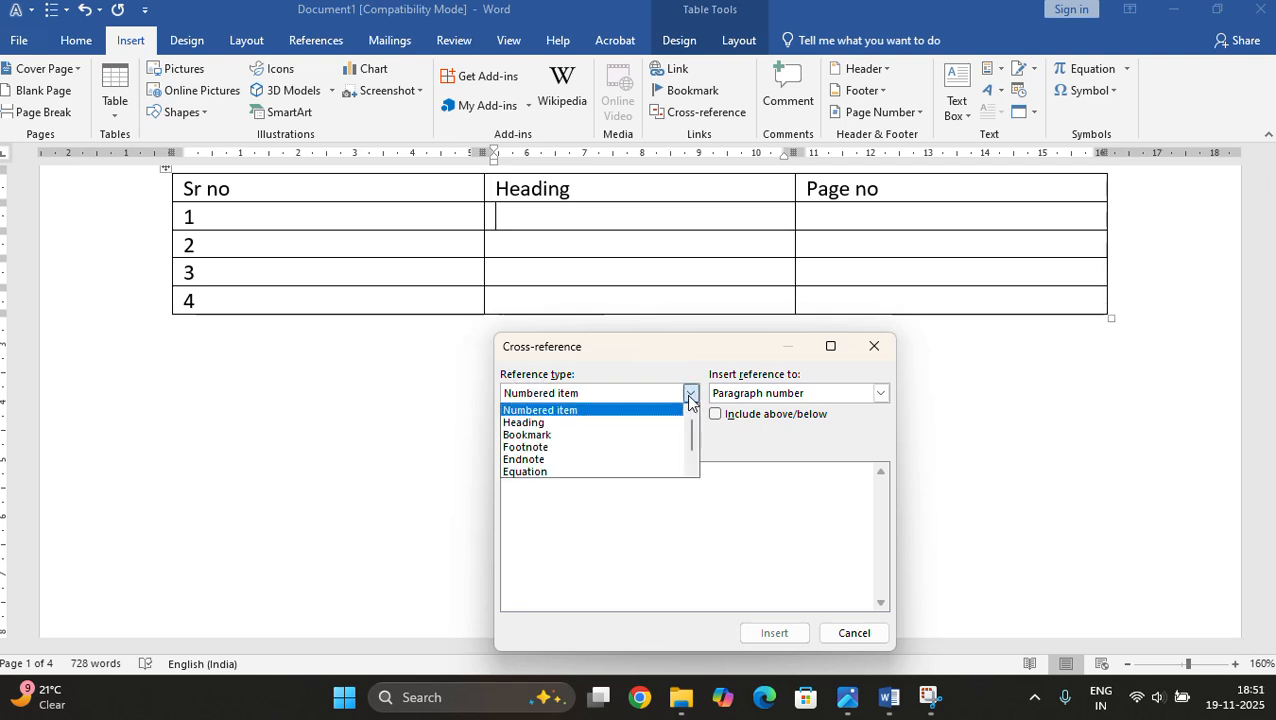
click(603, 429)
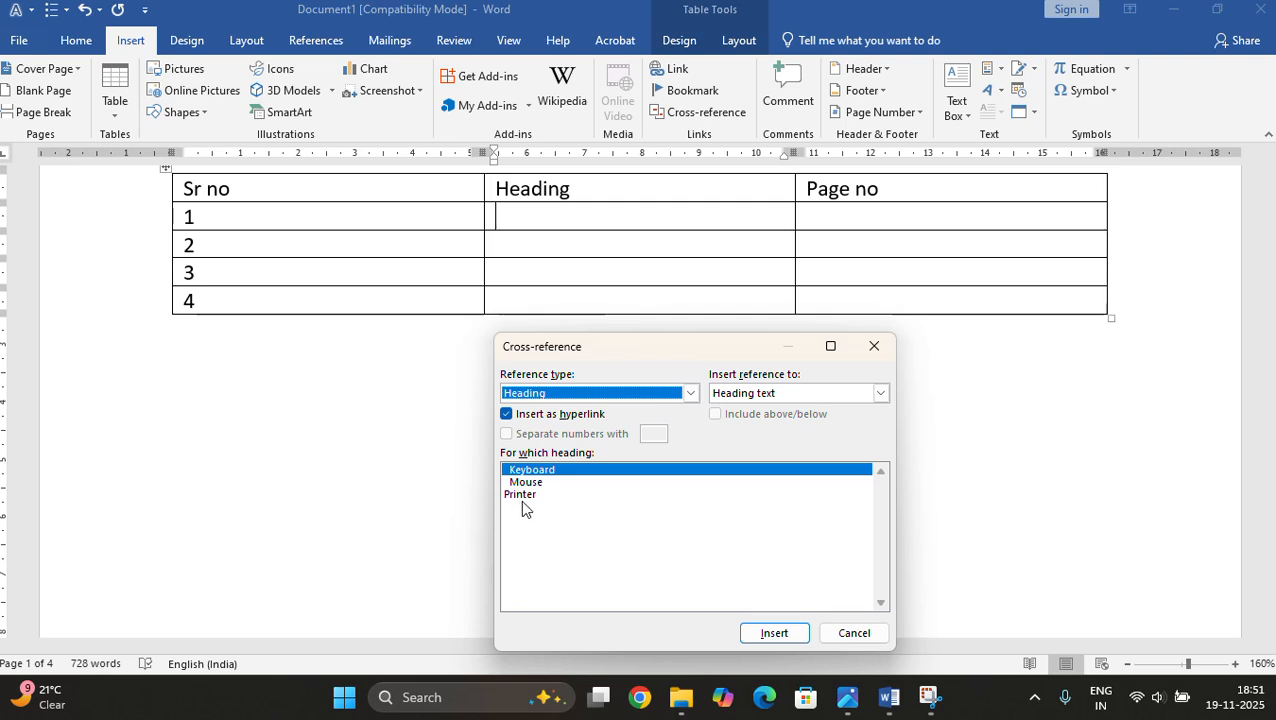
click(520, 220)
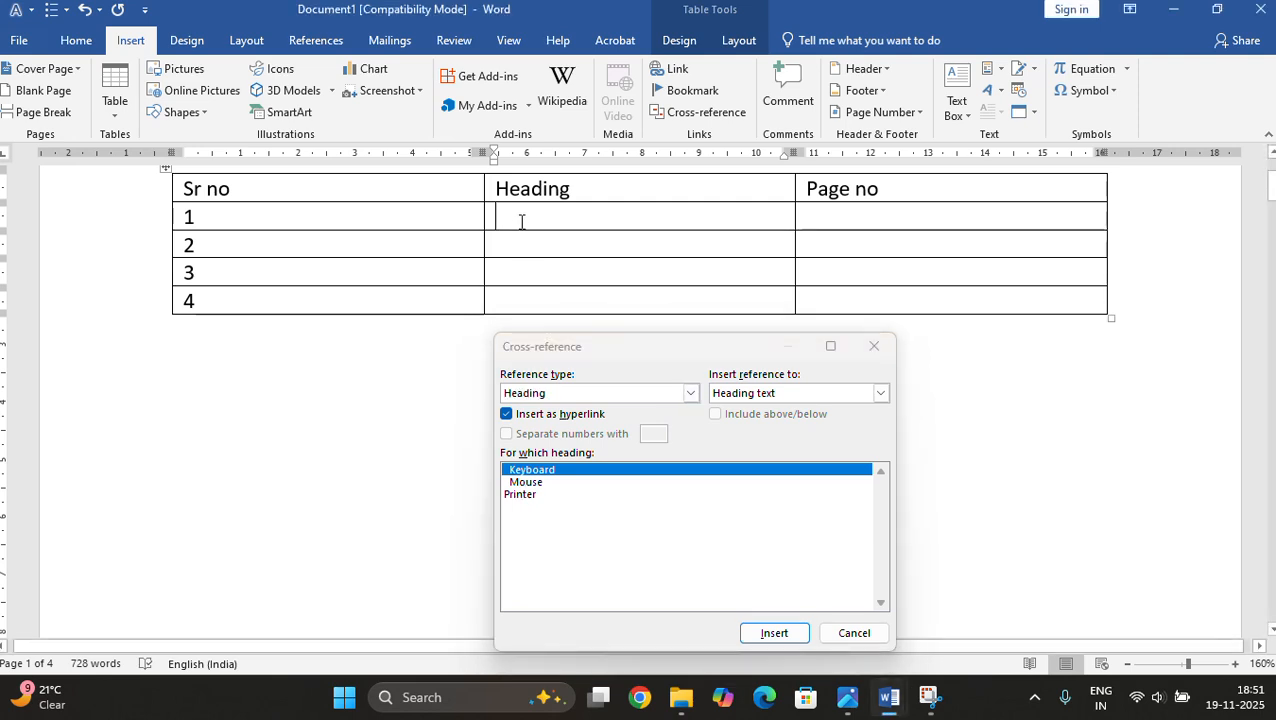
click(530, 471)
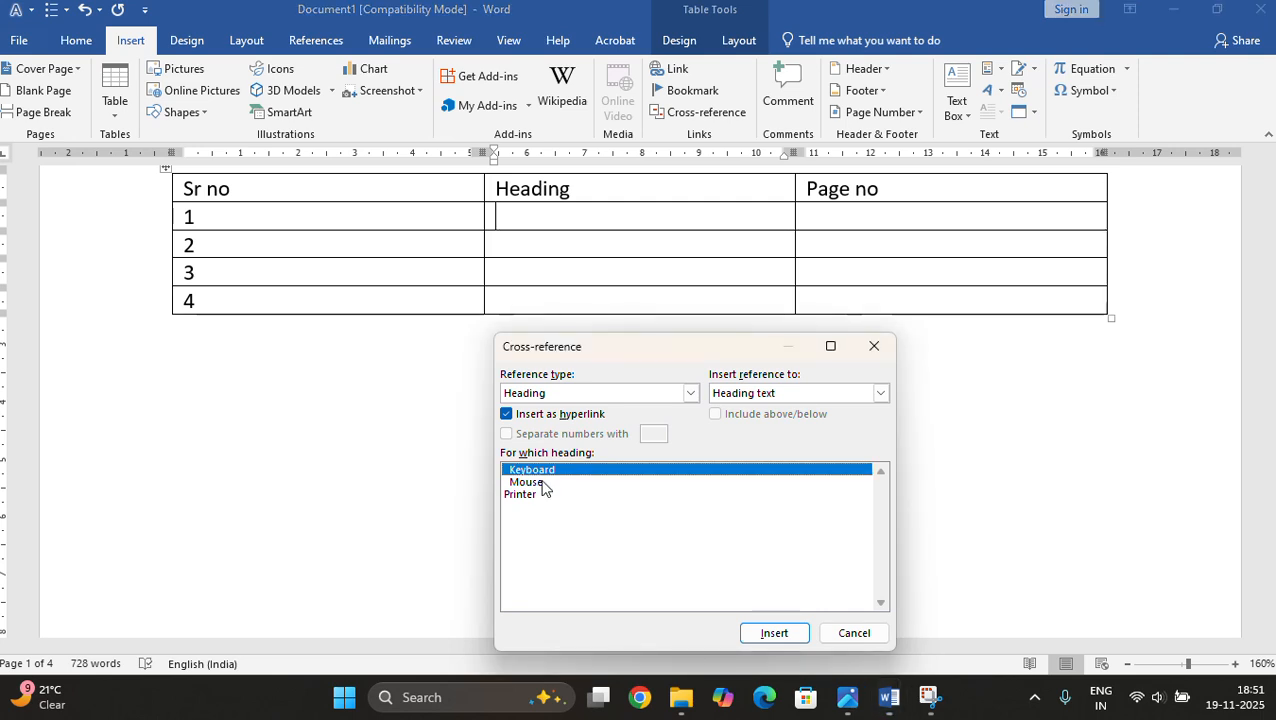
click(773, 637)
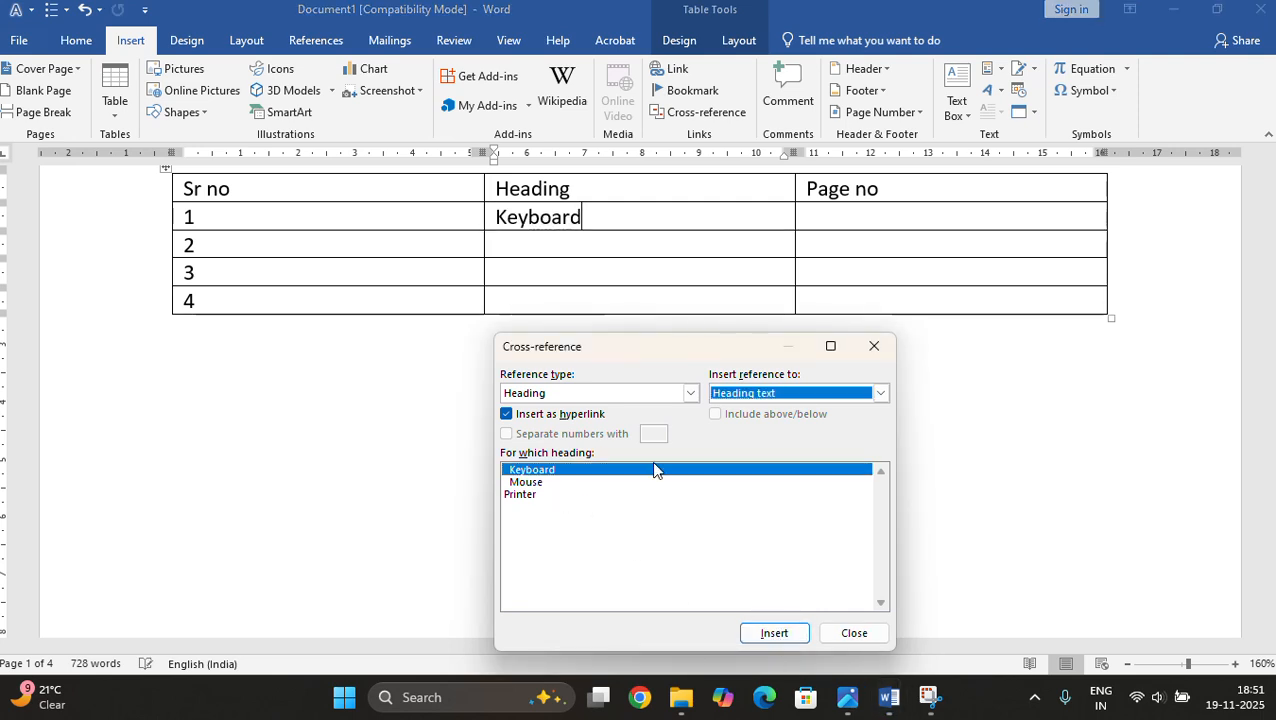
Insert a cross-reference to the Mouse heading's text in the Heading column of row 2.
click(545, 249)
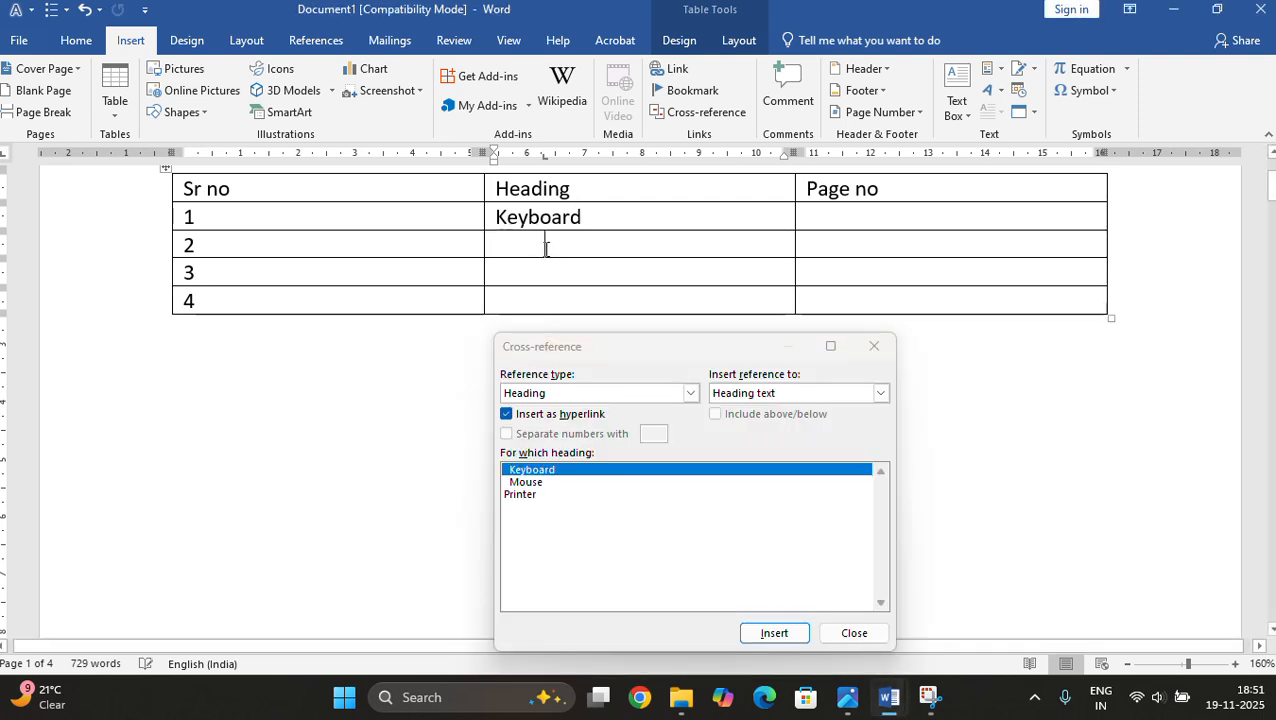
click(525, 483)
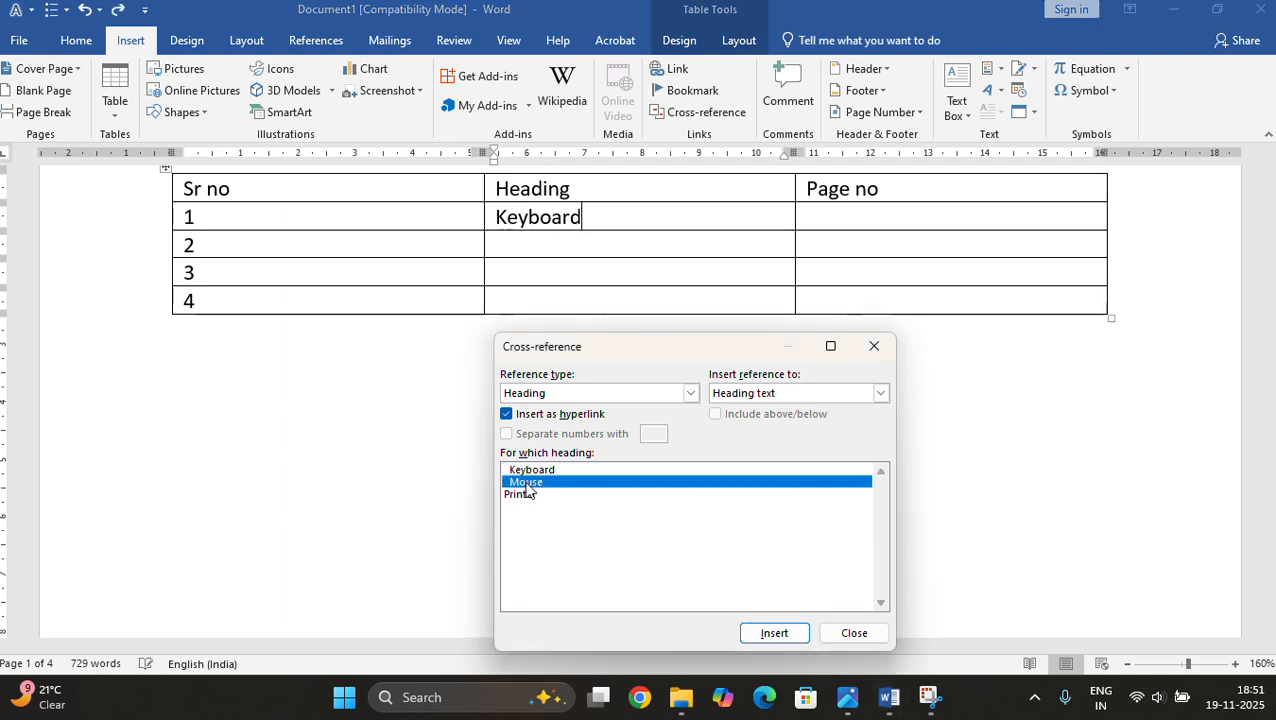
click(520, 246)
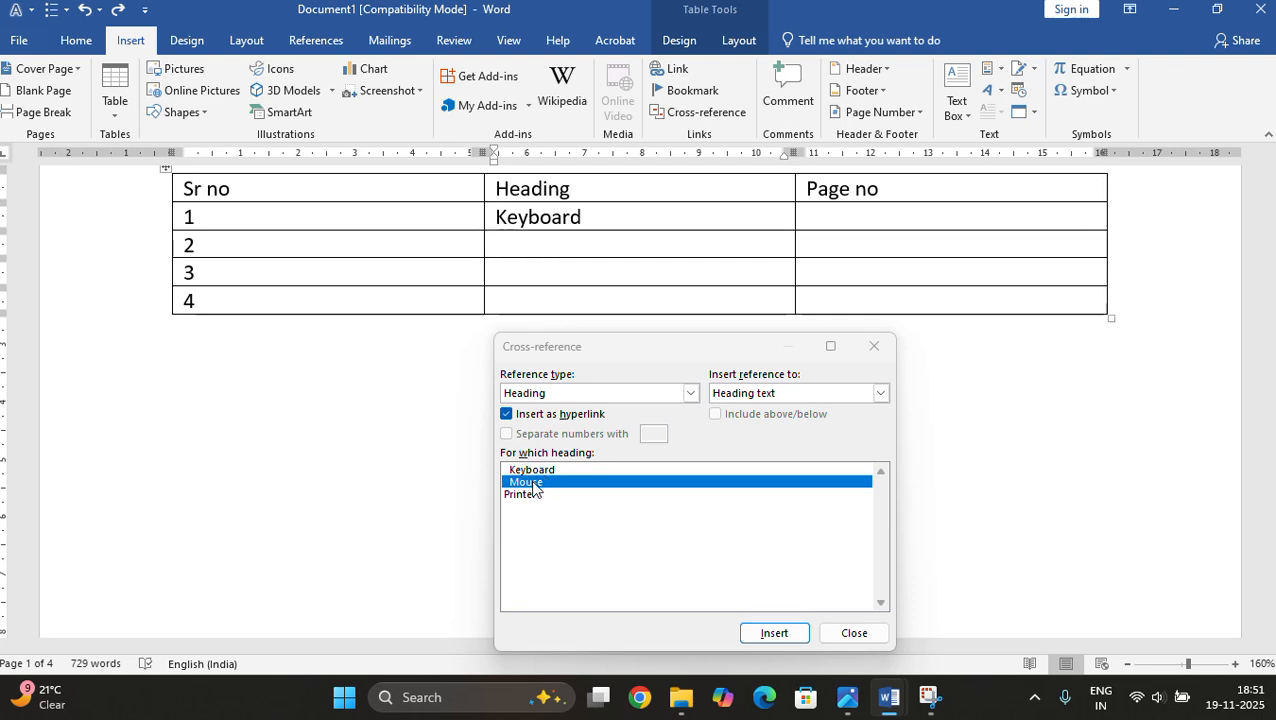
click(772, 634)
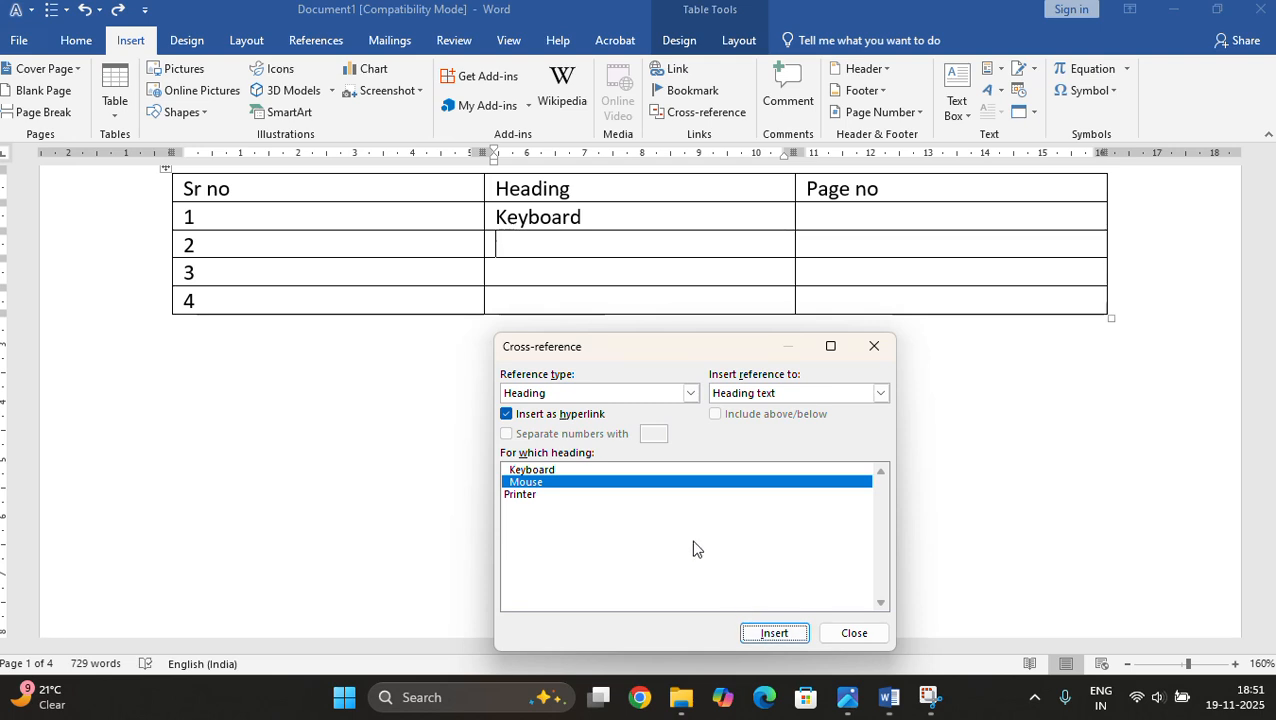
click(776, 636)
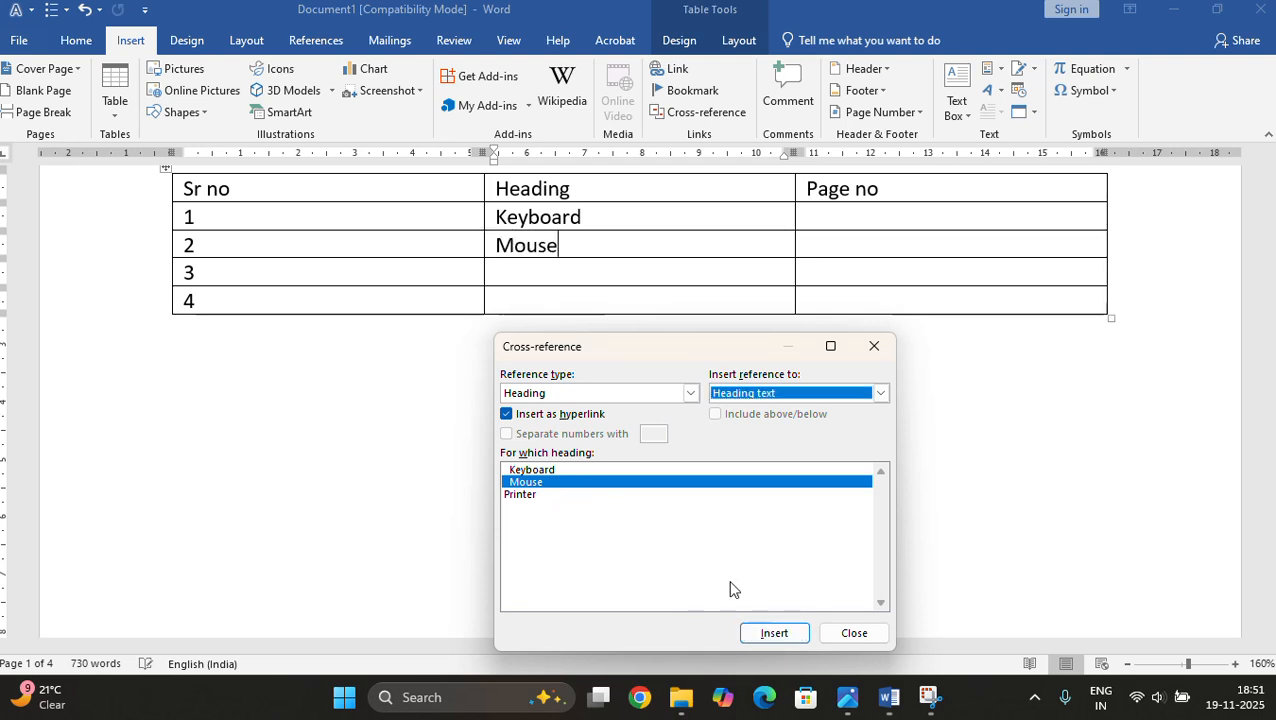
Insert a cross-reference to the Printer heading's text in the Heading column of row 3.
click(523, 279)
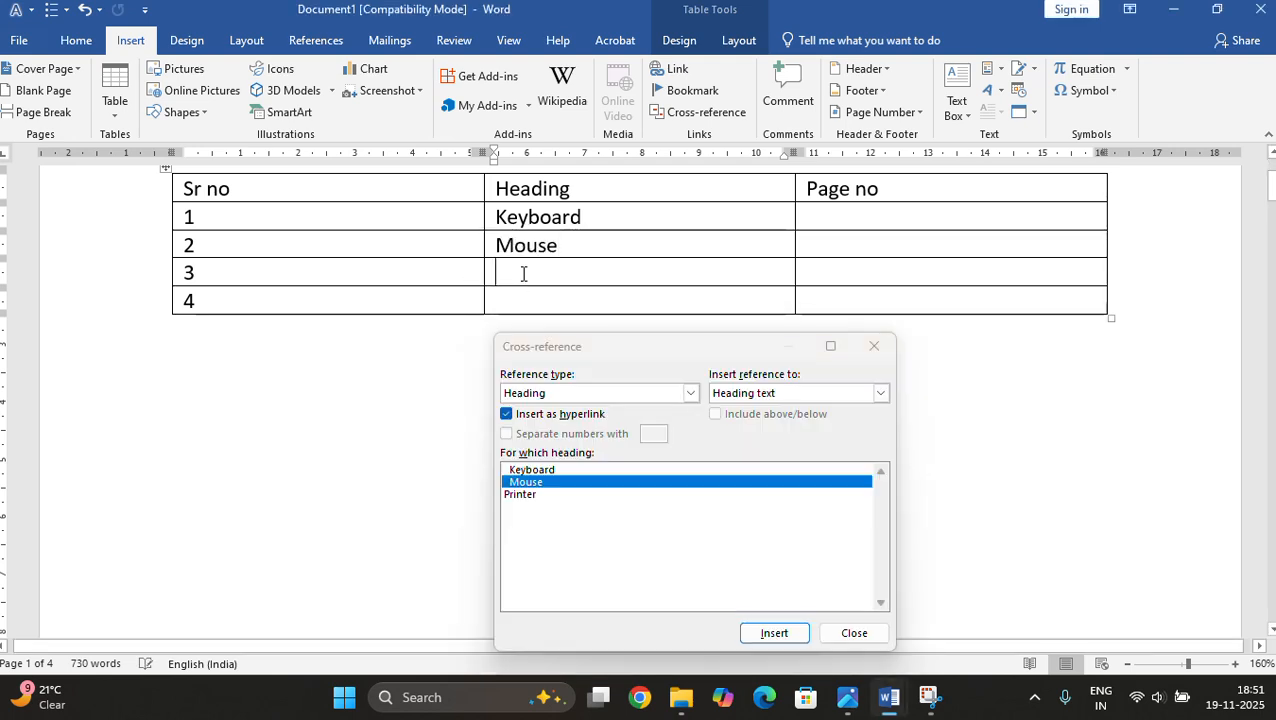
click(521, 496)
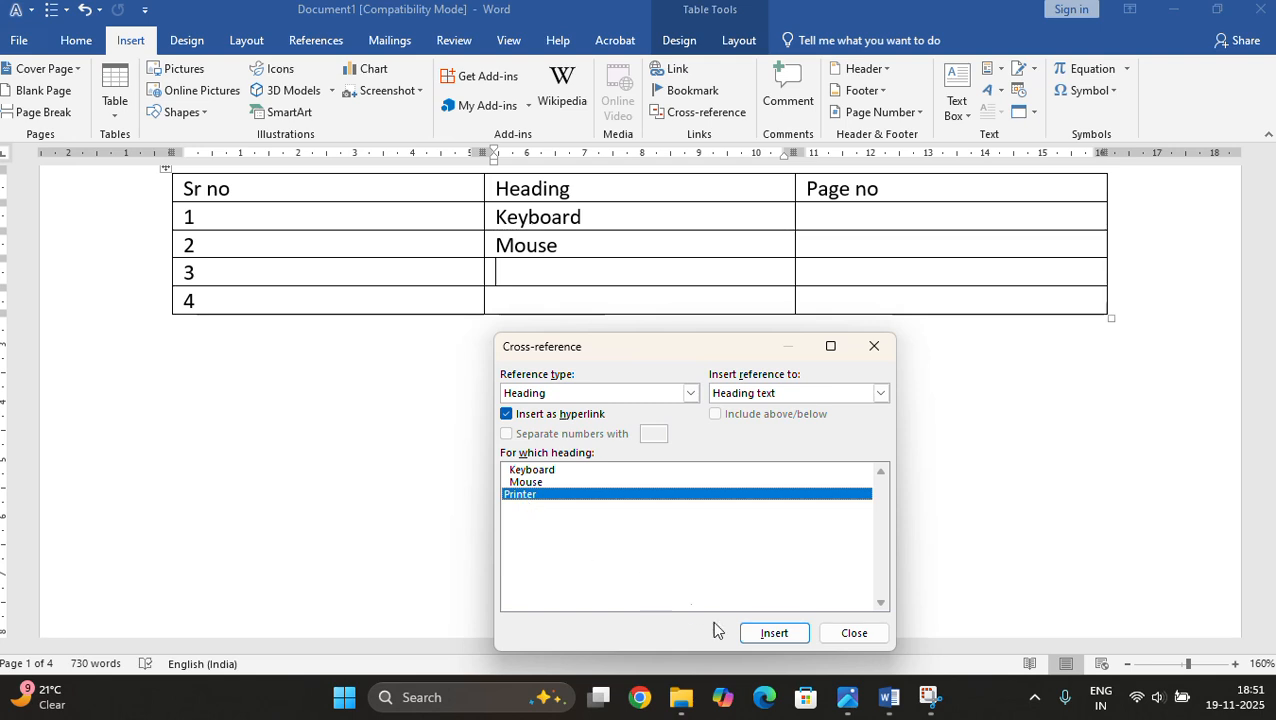
click(780, 636)
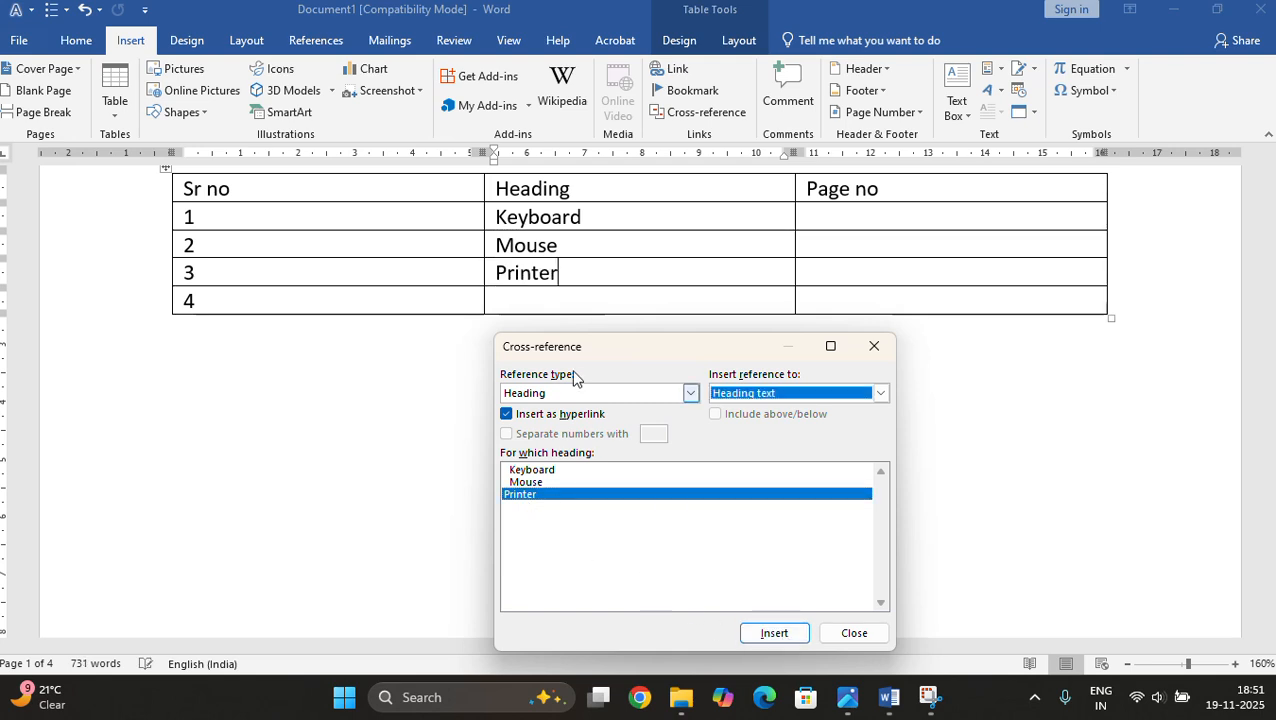
Insert a page number cross-reference to the Keyboard heading in the Page no column of row 1.
click(861, 215)
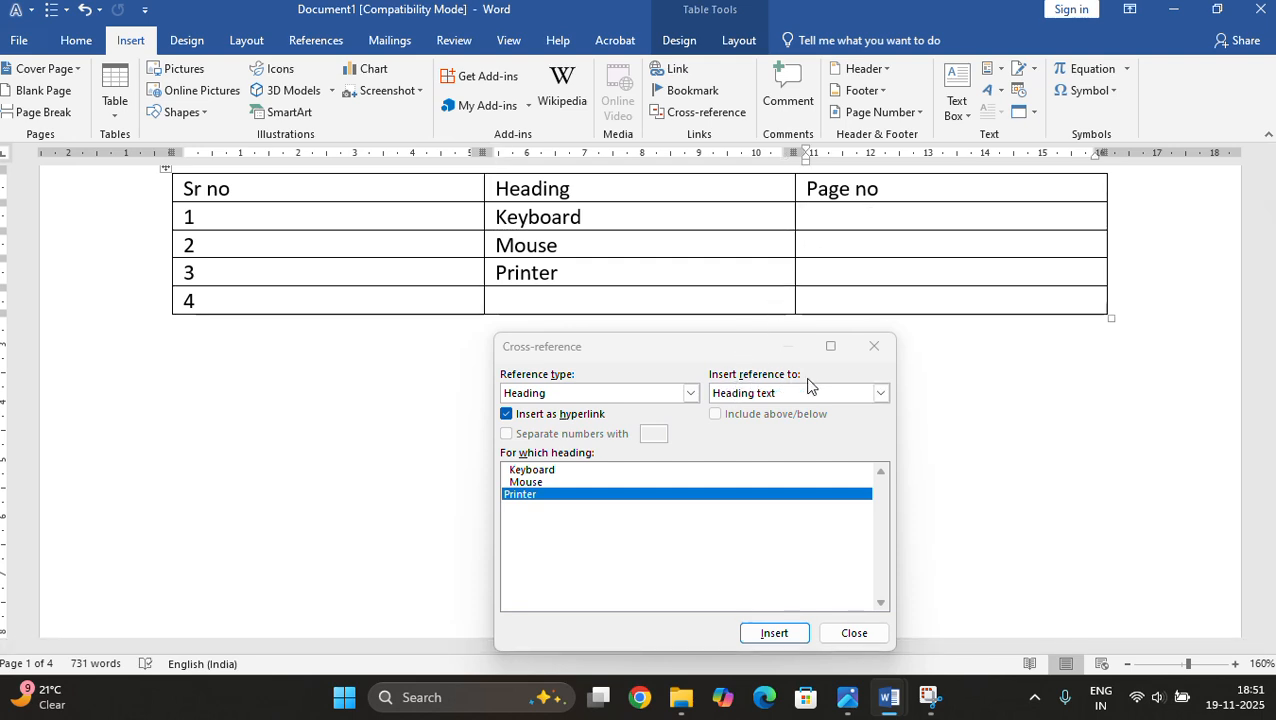
click(881, 396)
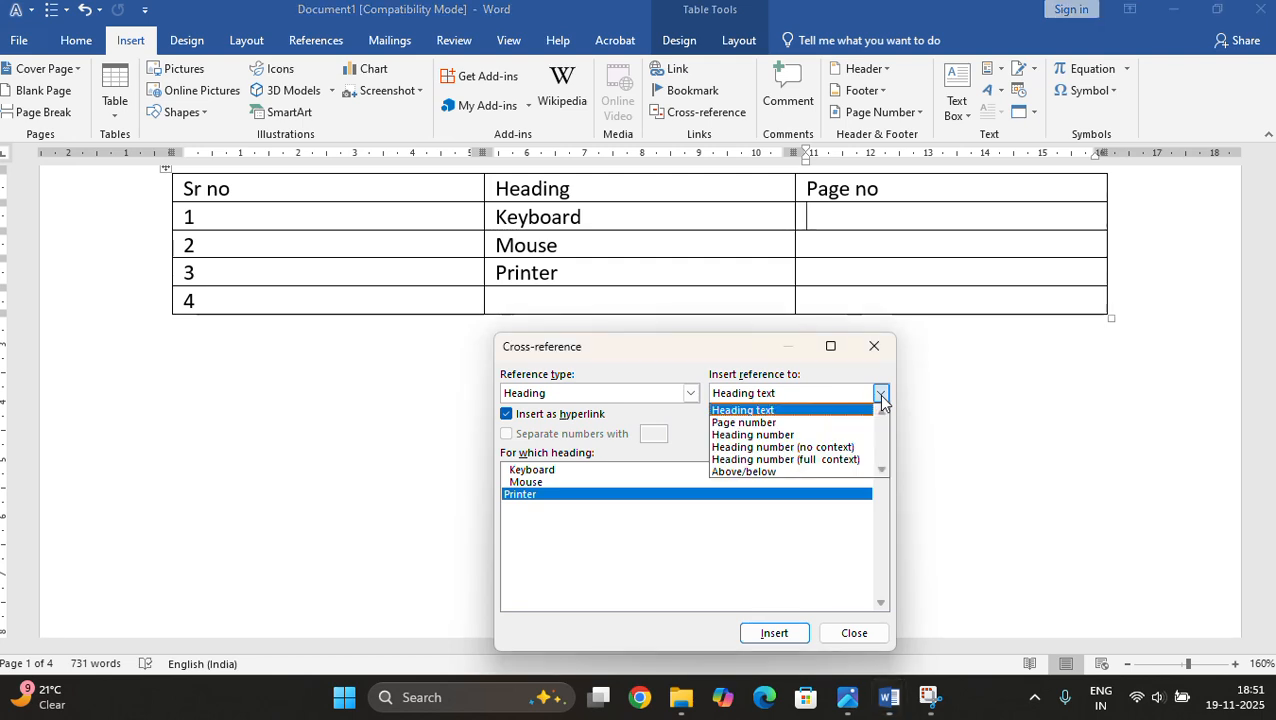
click(817, 425)
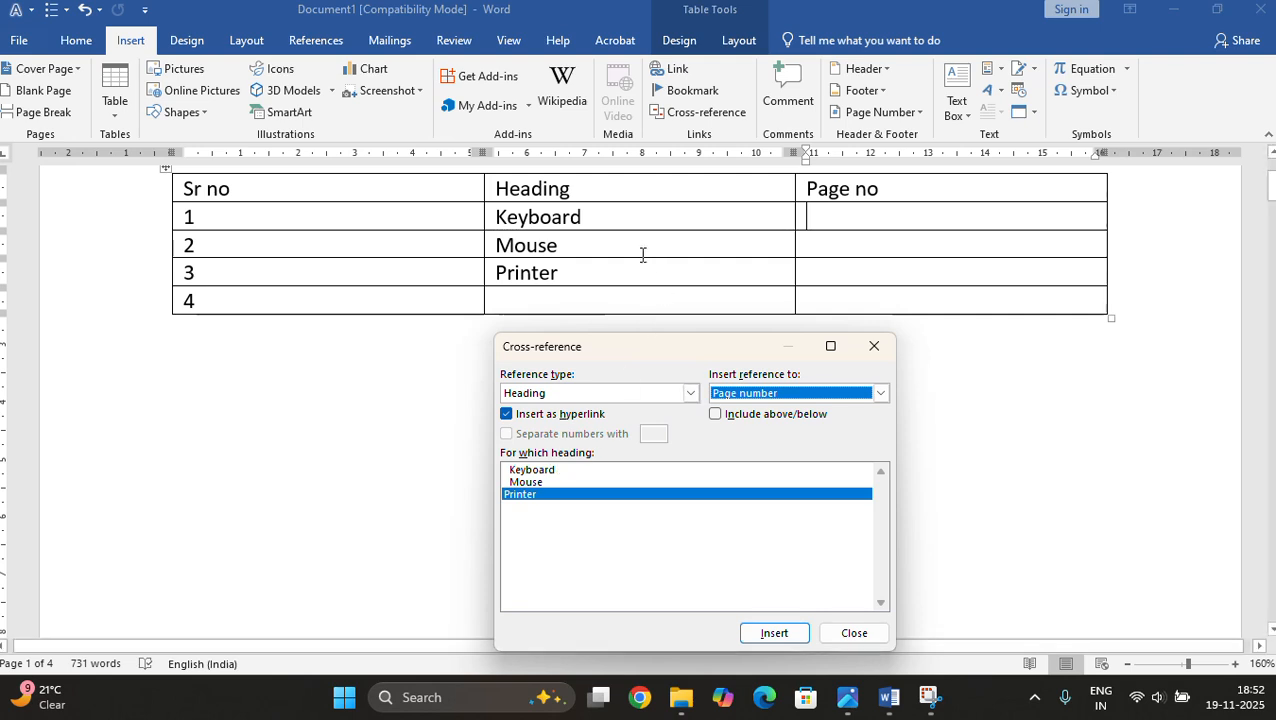
click(523, 474)
click(778, 634)
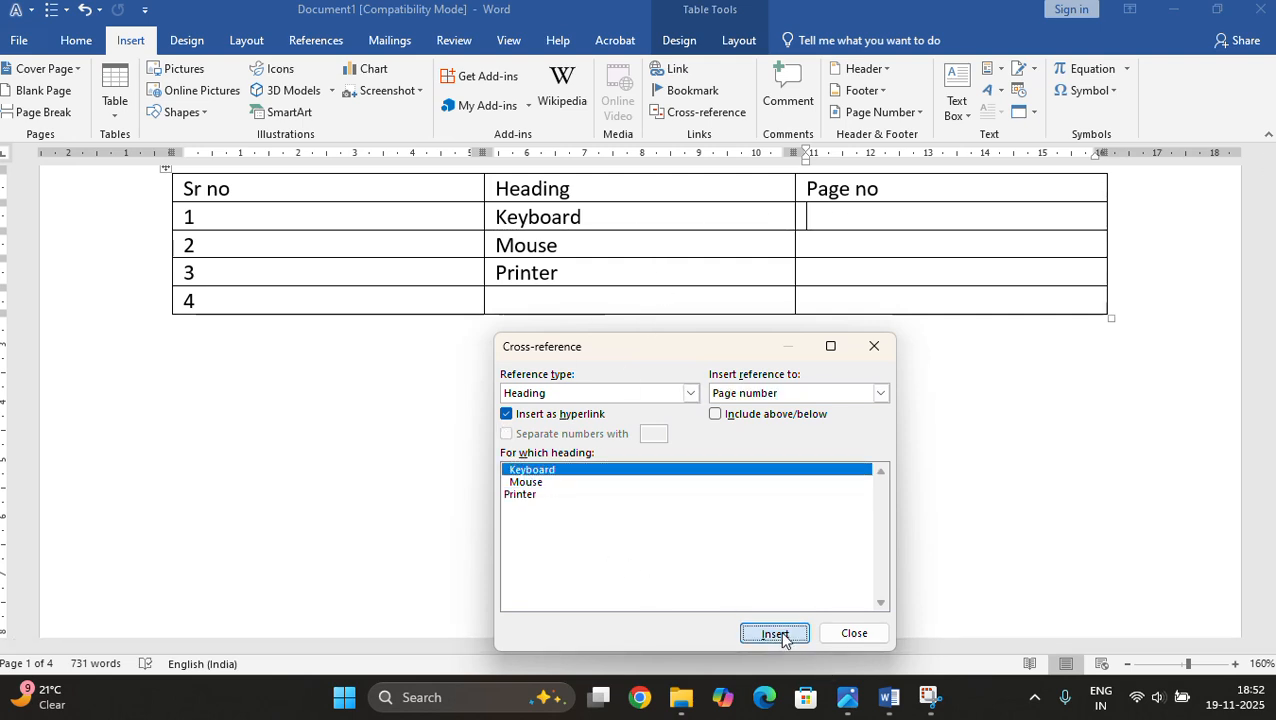
Insert page number cross-references to the Mouse and Printer headings in the Page no column of rows 2 and 3.
click(842, 246)
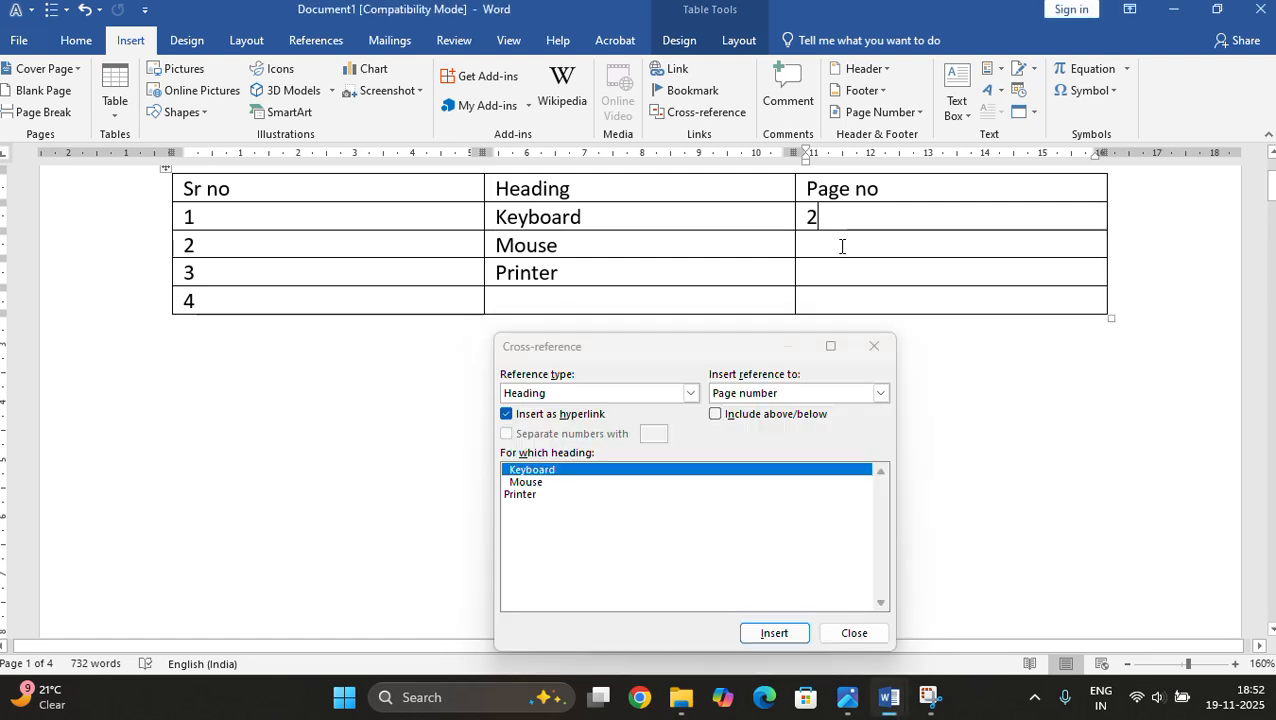
click(530, 484)
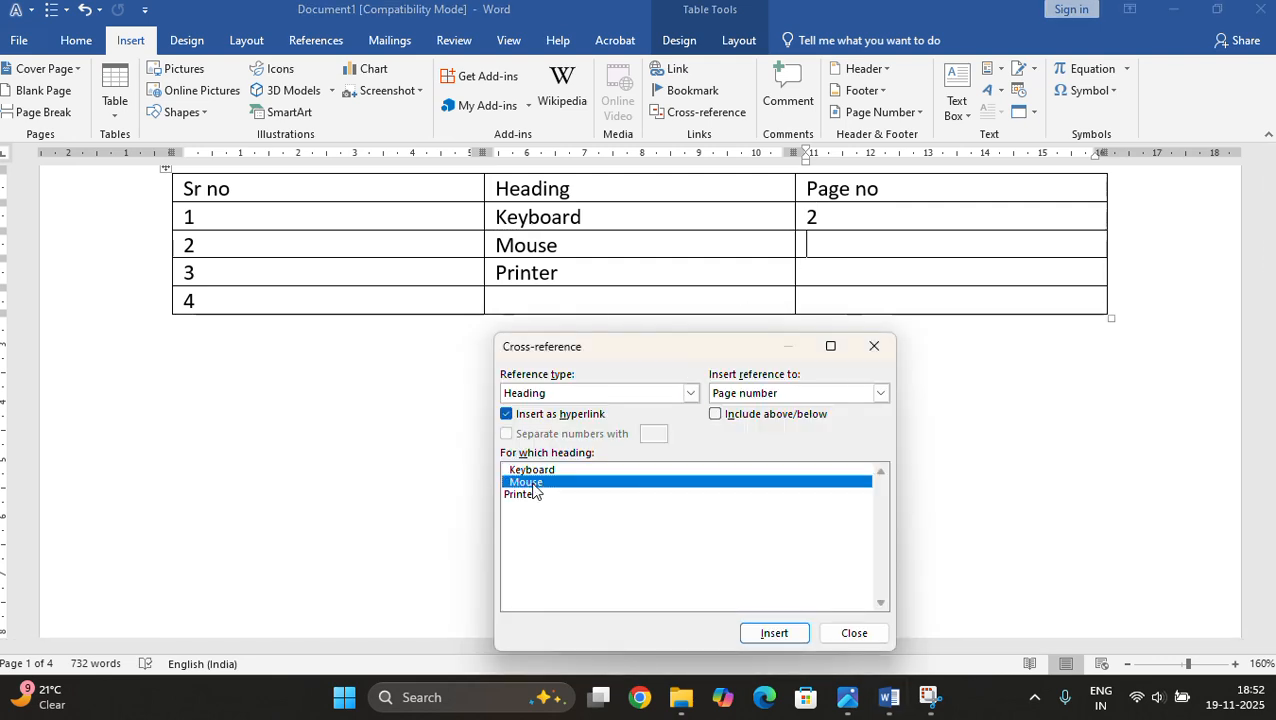
click(775, 633)
click(829, 273)
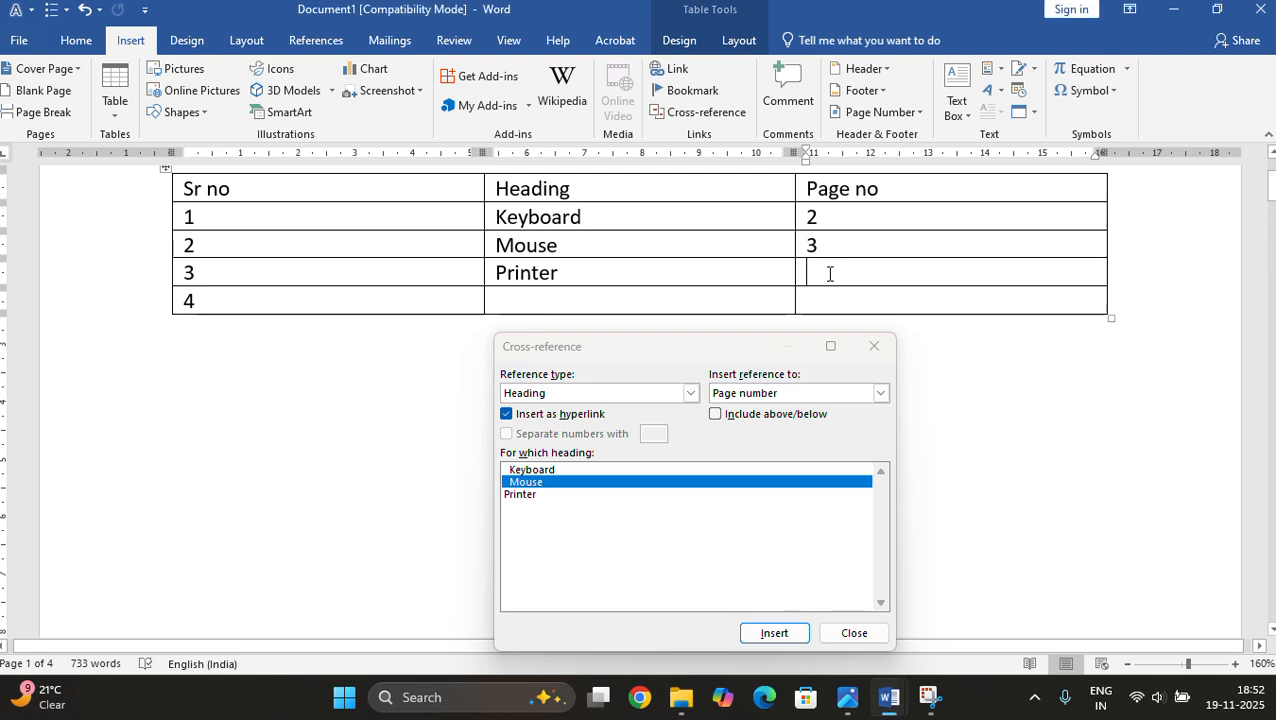
click(525, 495)
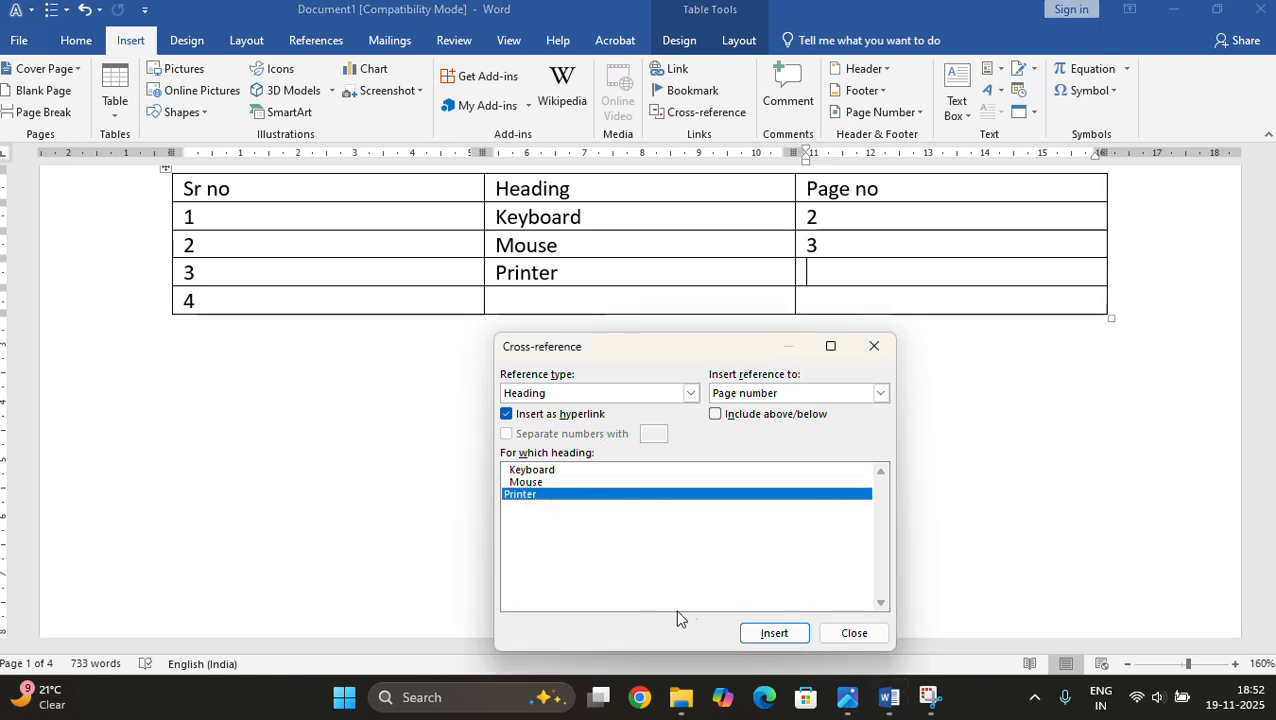
click(773, 633)
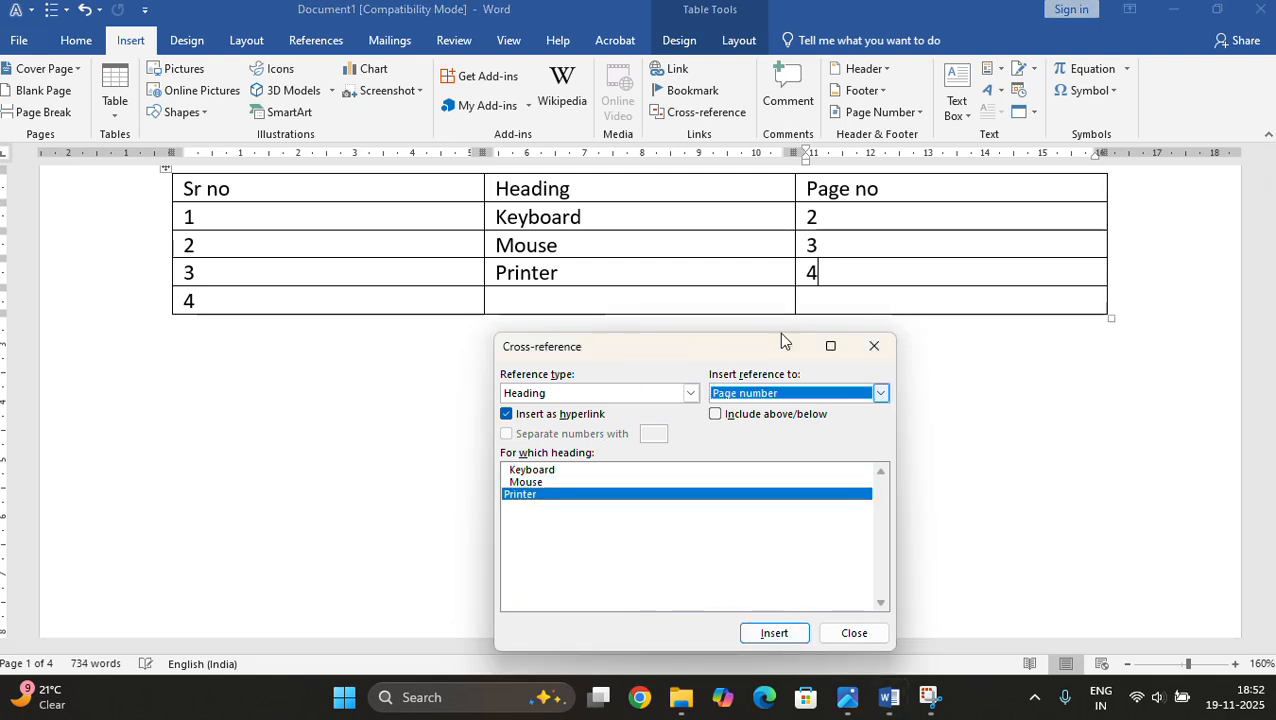
click(874, 346)
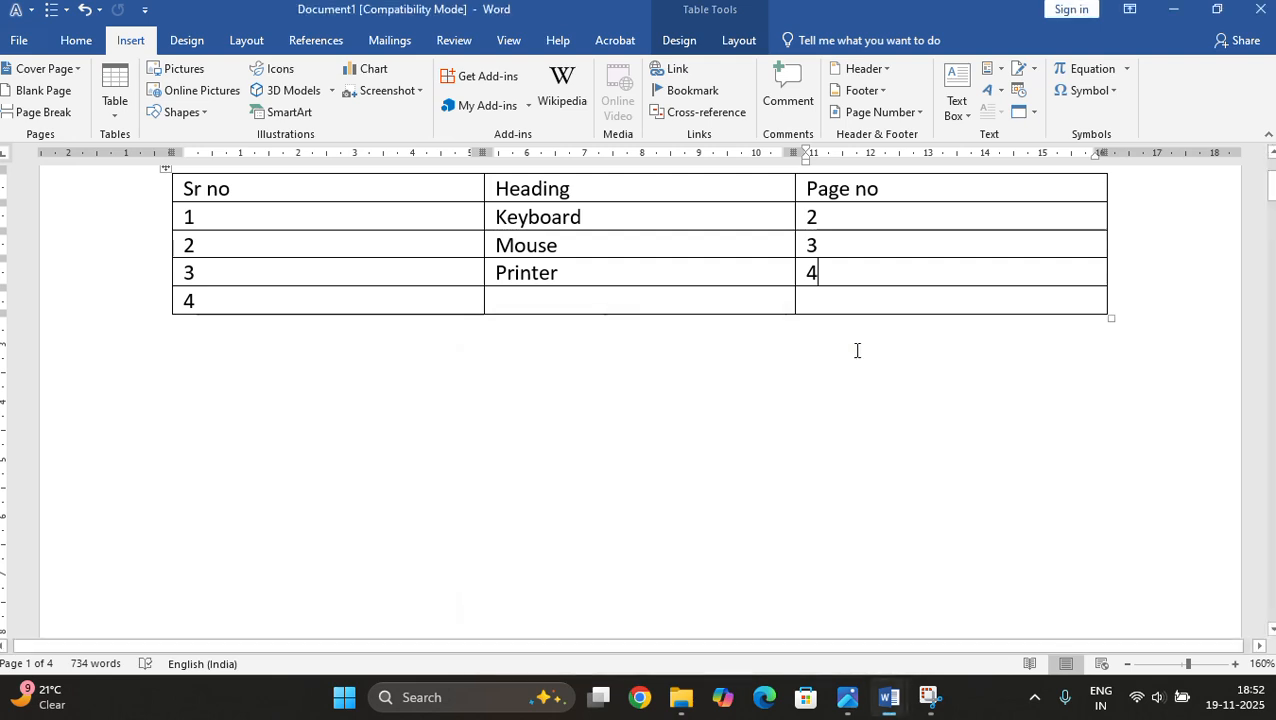
Follow the Printer cross-reference in the table's Heading column to its section.
scroll(650, 480, up, 3)
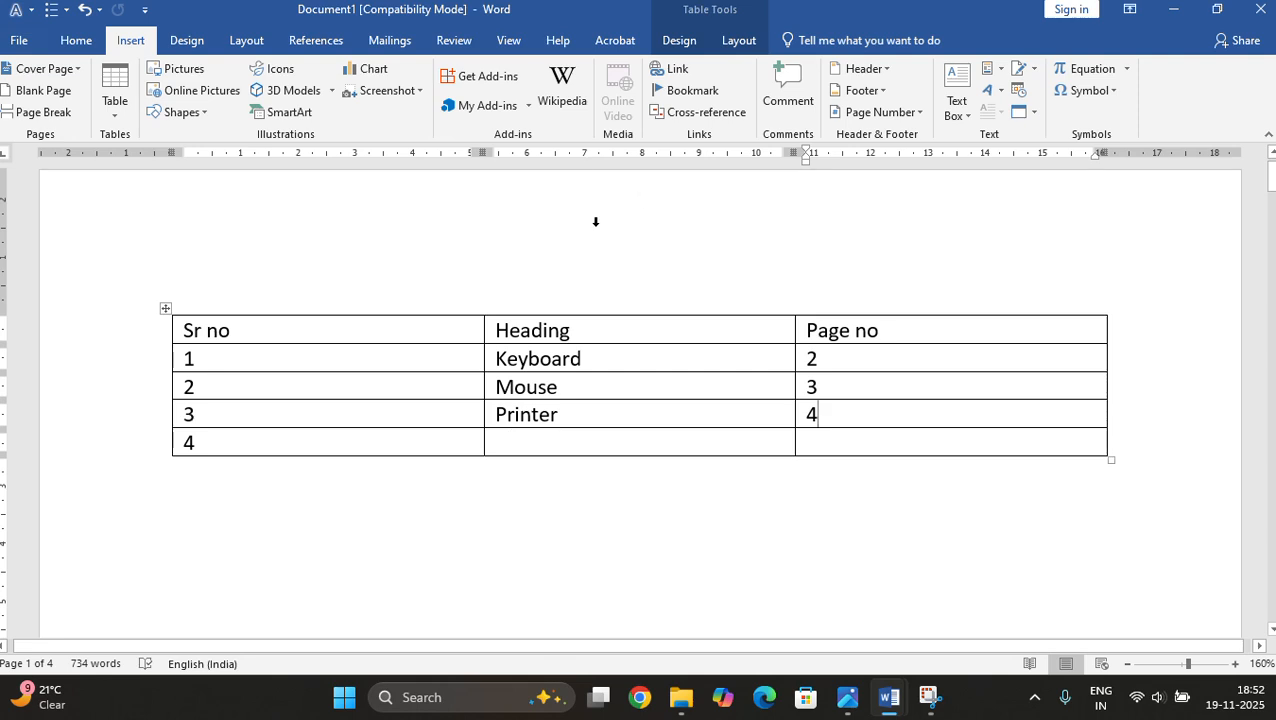
double_click(531, 416)
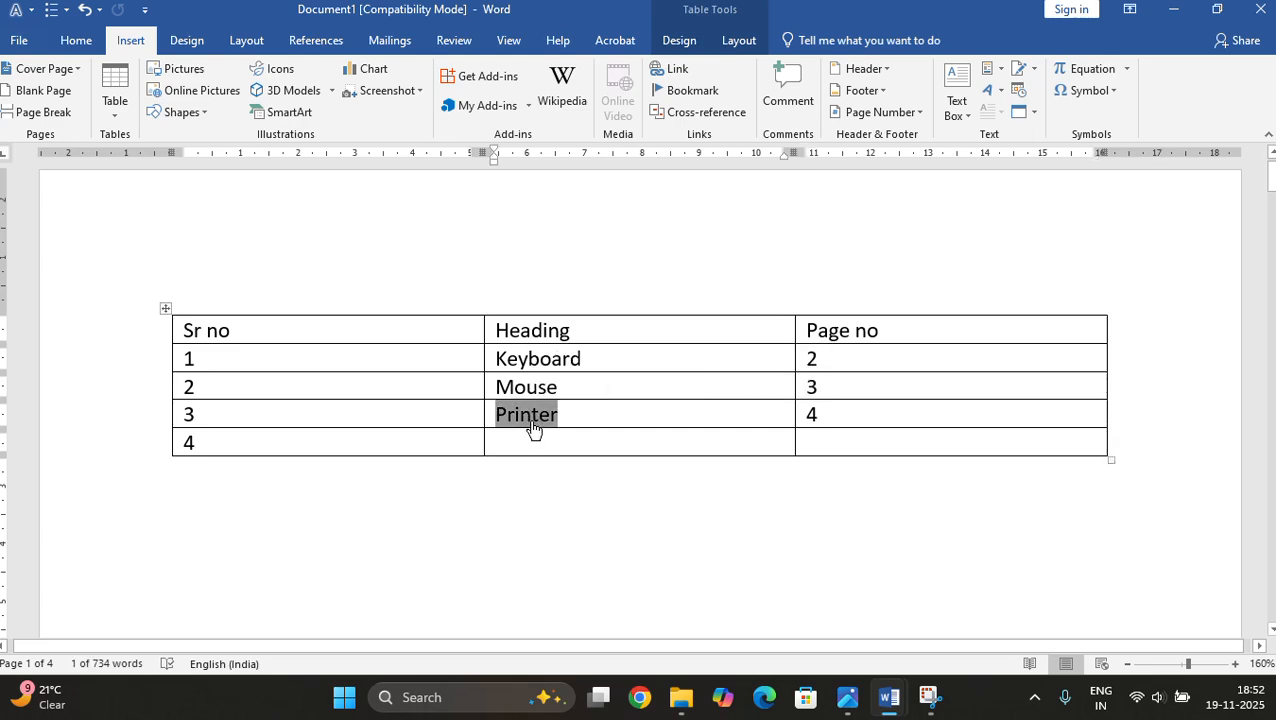
click(556, 437)
ctrl+click(541, 416)
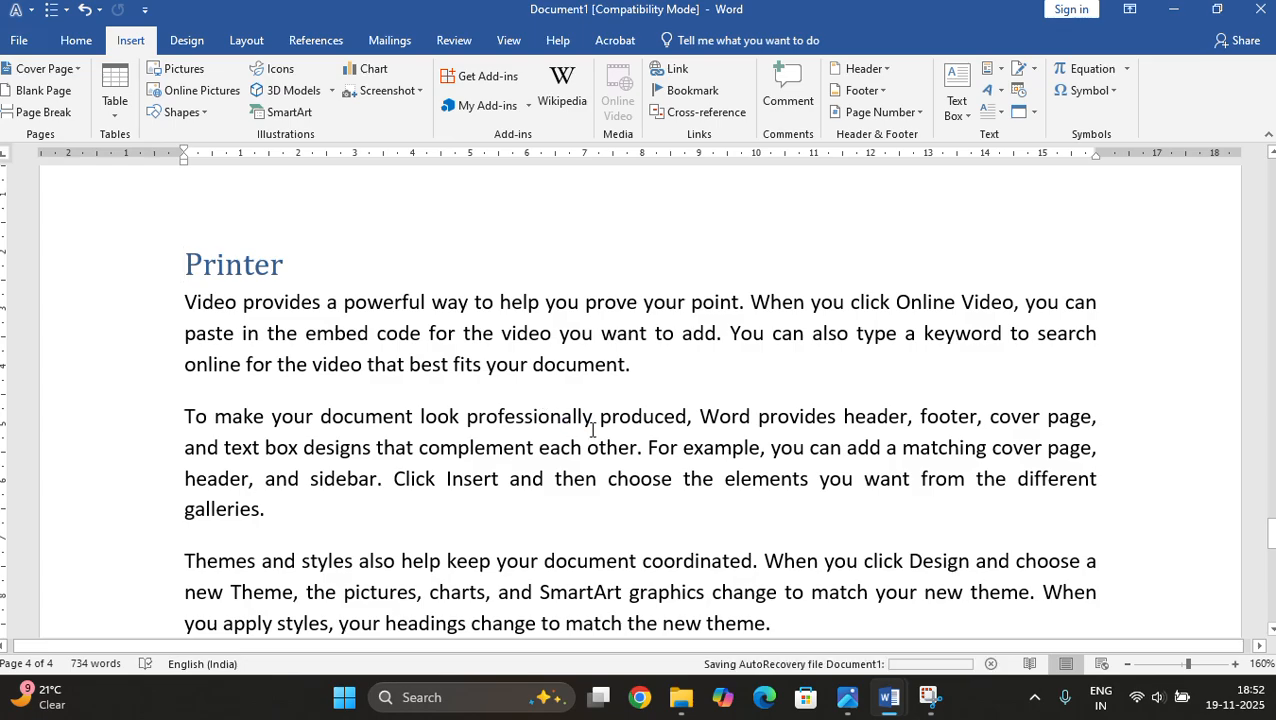
Return to the table on page 1 and follow the page number cross-reference in the Mouse row.
scroll(604, 435, up, 15)
scroll(607, 435, up, 15)
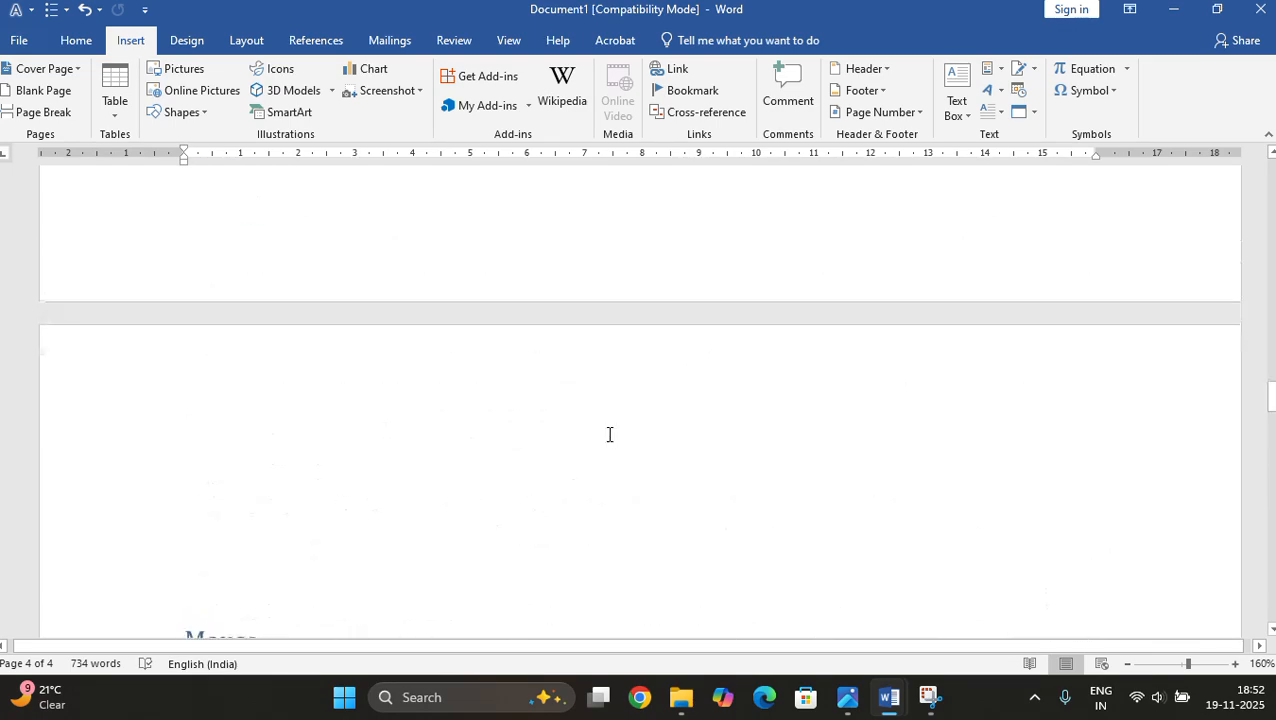
scroll(763, 352, up, 15)
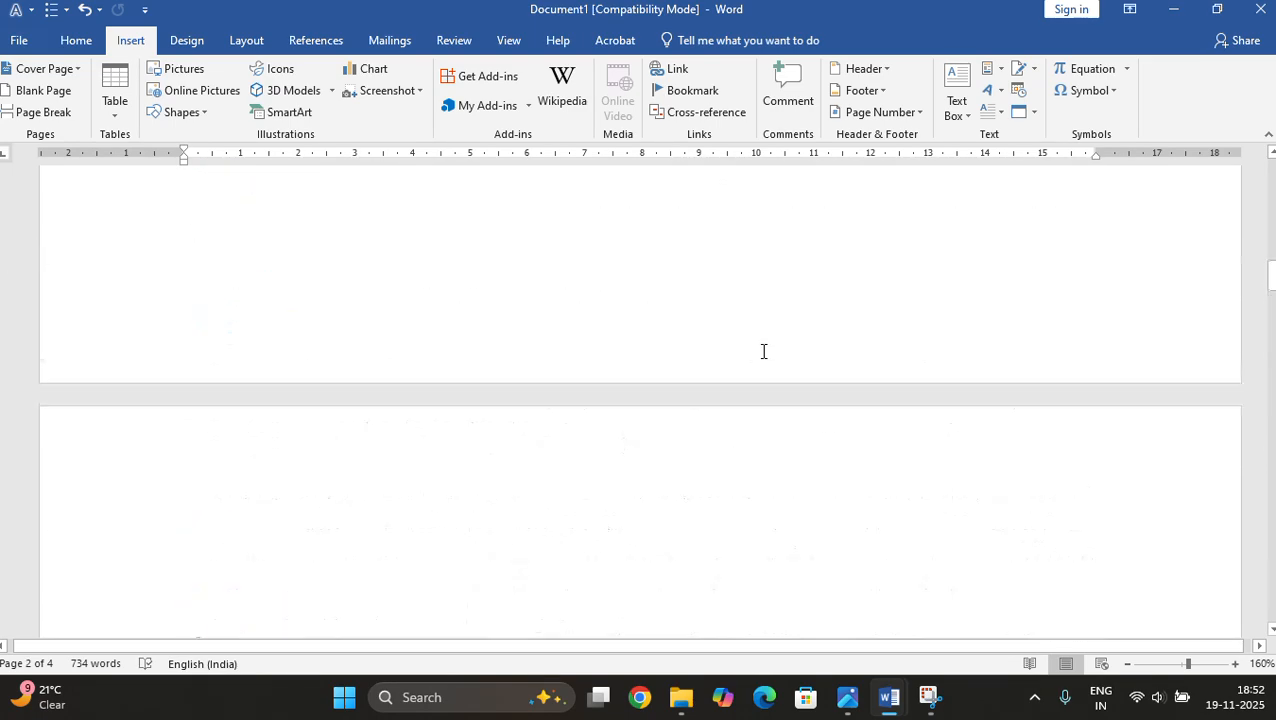
scroll(763, 354, up, 2)
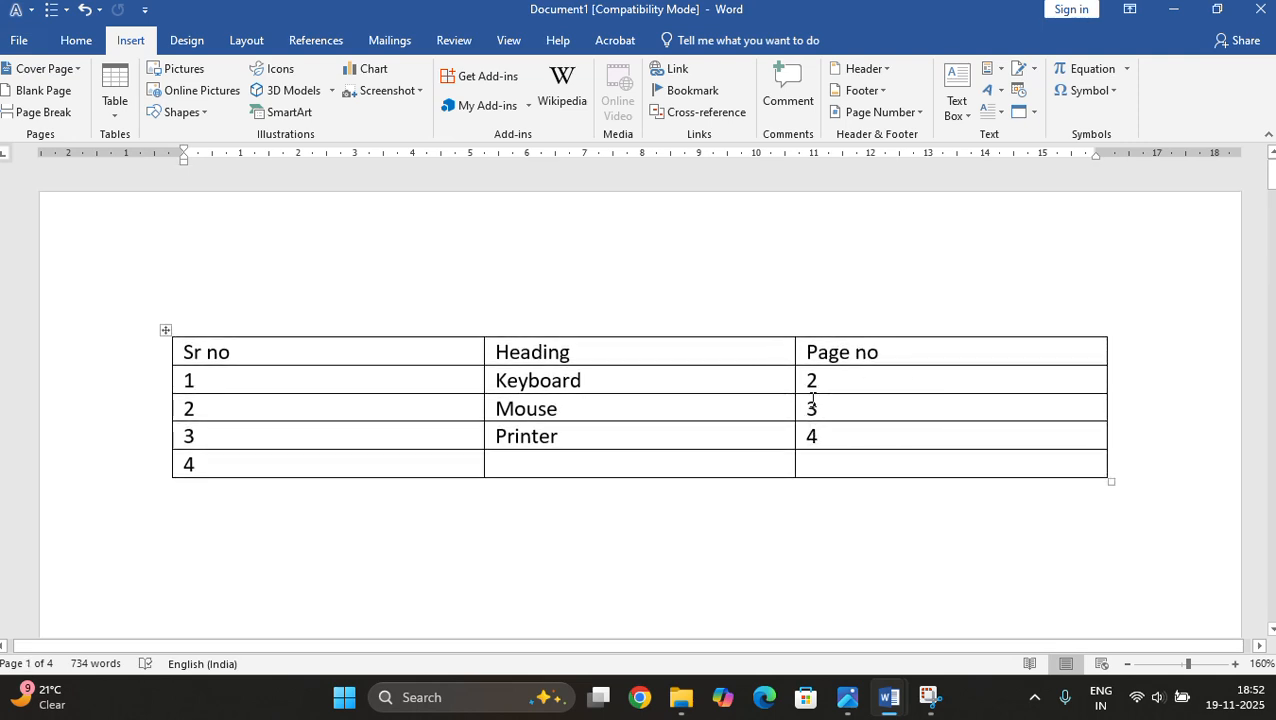
ctrl+click(812, 405)
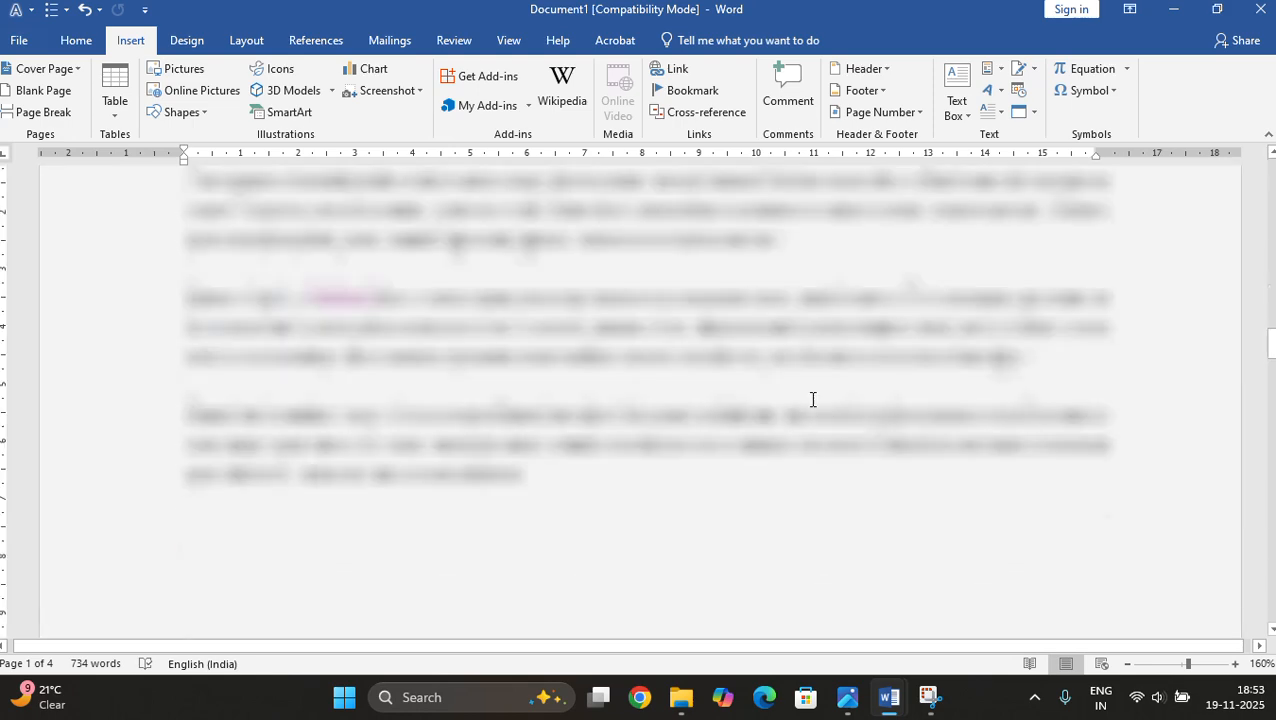